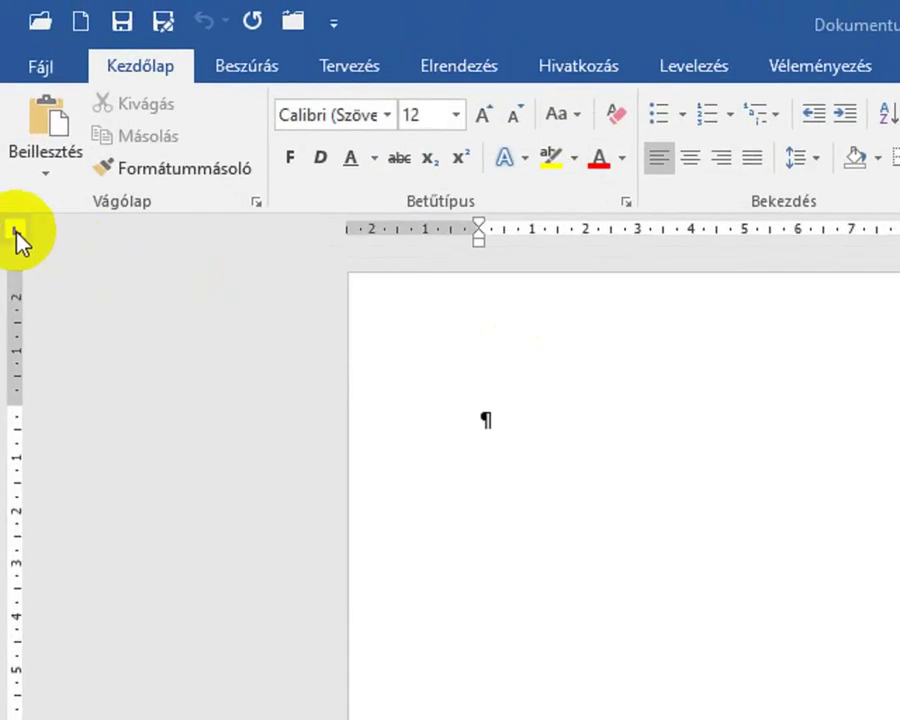
Step: Place ruler tab stops: left at 2 cm, centred at 6 cm and decimal at 13 cm
{"action": "left_click", "coordinate": [587, 230]}
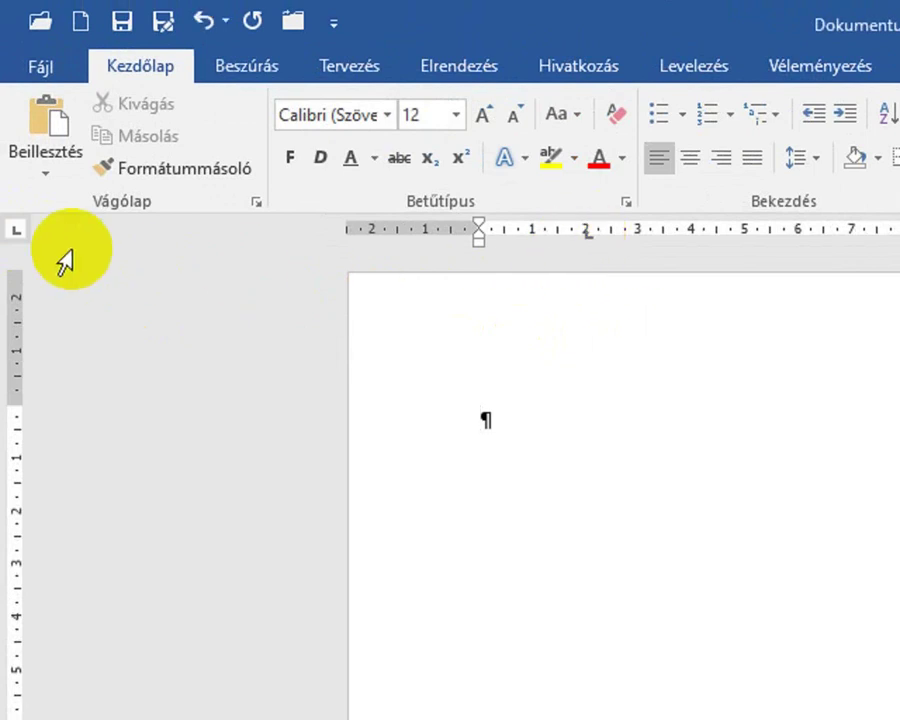
{"action": "left_click", "coordinate": [17, 231]}
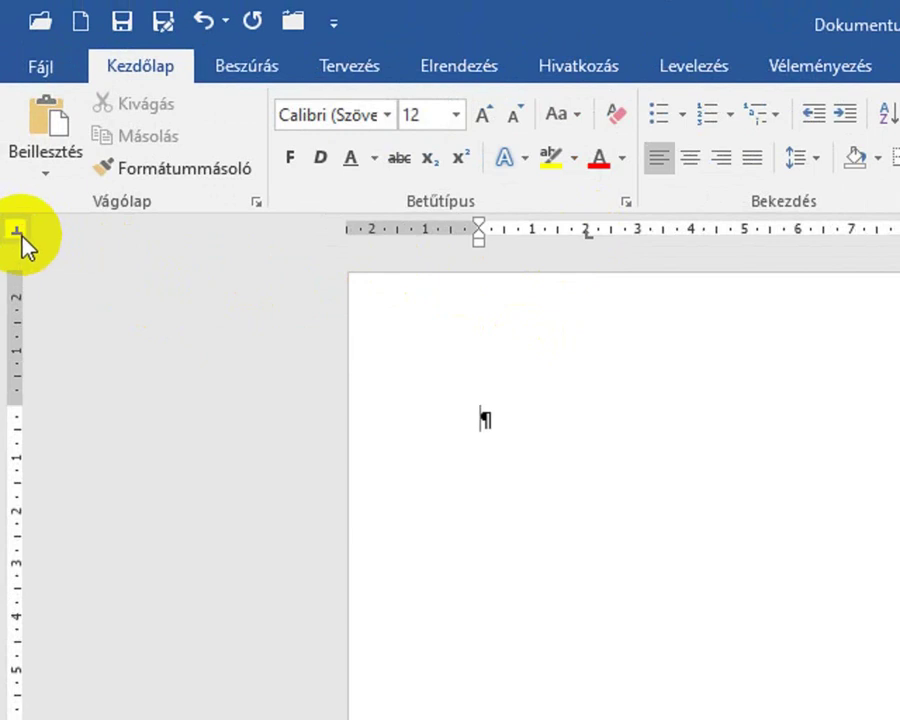
{"action": "left_click", "coordinate": [17, 231]}
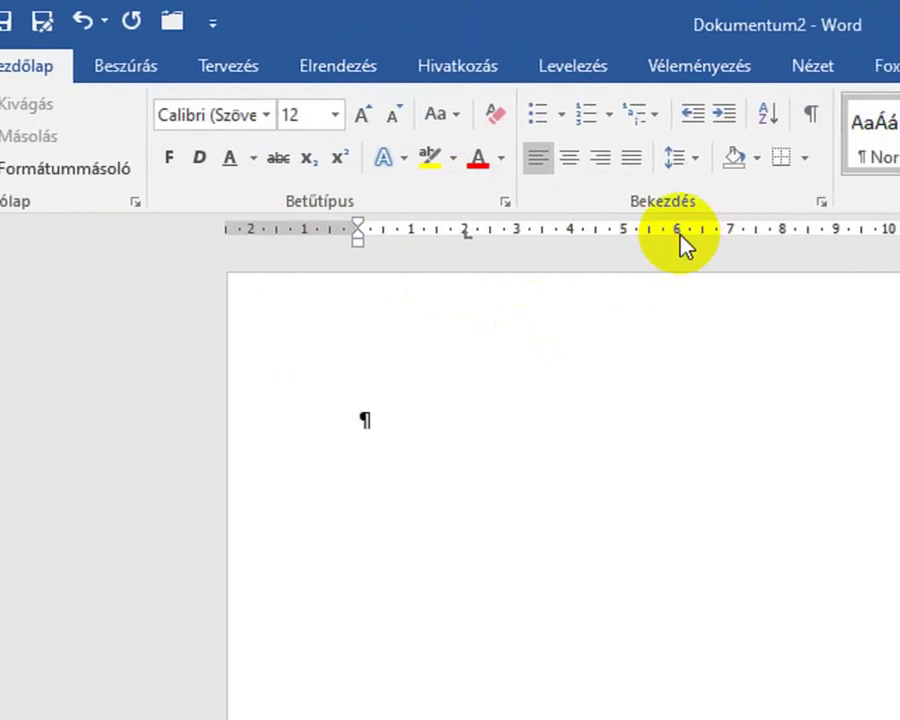
{"action": "left_click", "coordinate": [703, 231]}
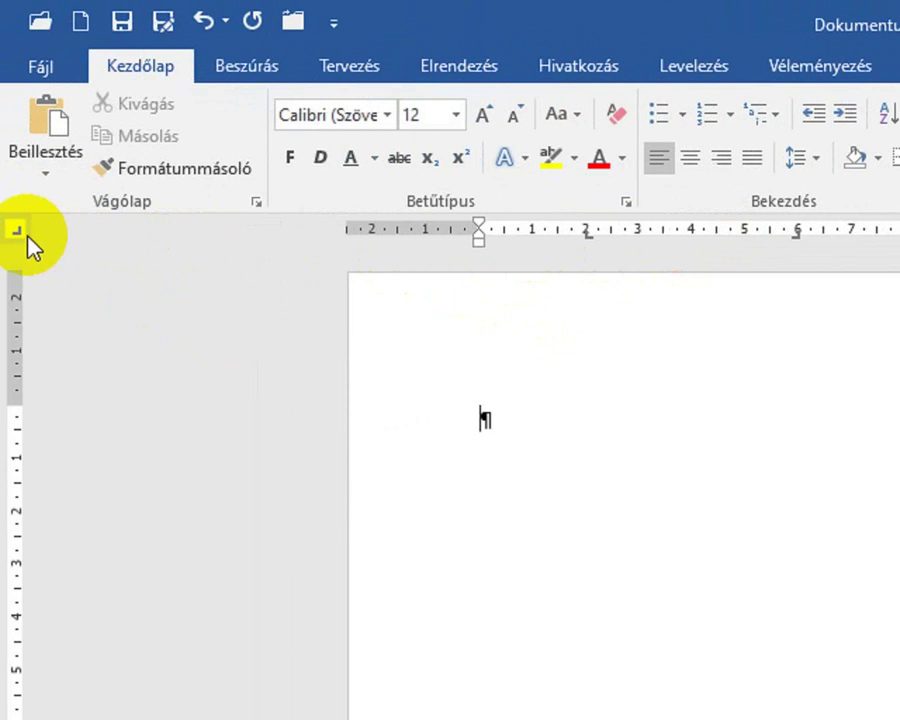
{"action": "left_click", "coordinate": [17, 231]}
{"action": "left_click", "coordinate": [17, 231]}
{"action": "left_click", "coordinate": [16, 231]}
{"action": "left_click", "coordinate": [17, 232]}
{"action": "left_click", "coordinate": [17, 232]}
{"action": "left_click", "coordinate": [17, 232]}
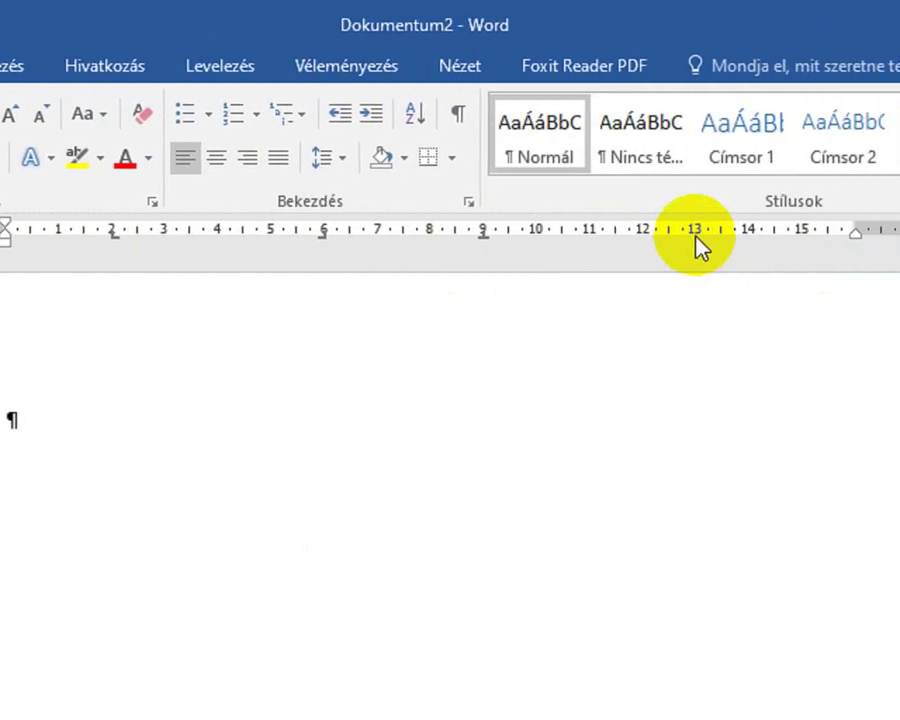
{"action": "left_click", "coordinate": [673, 238]}
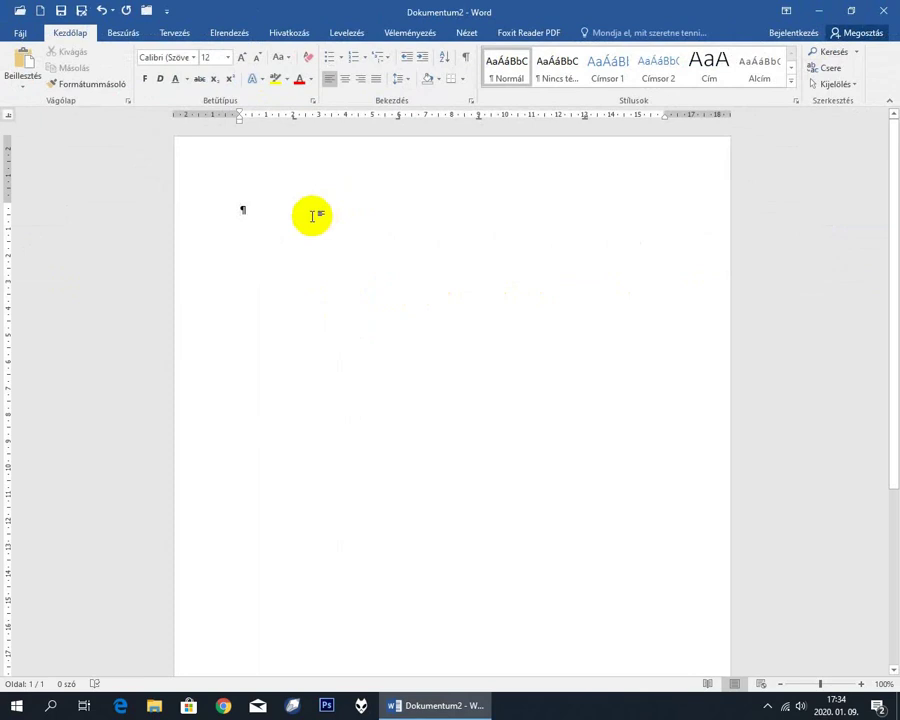
Step: Type the first tabbed row: a, a and 12,3 in the decimal column
{"action": "key", "text": "Tab"}
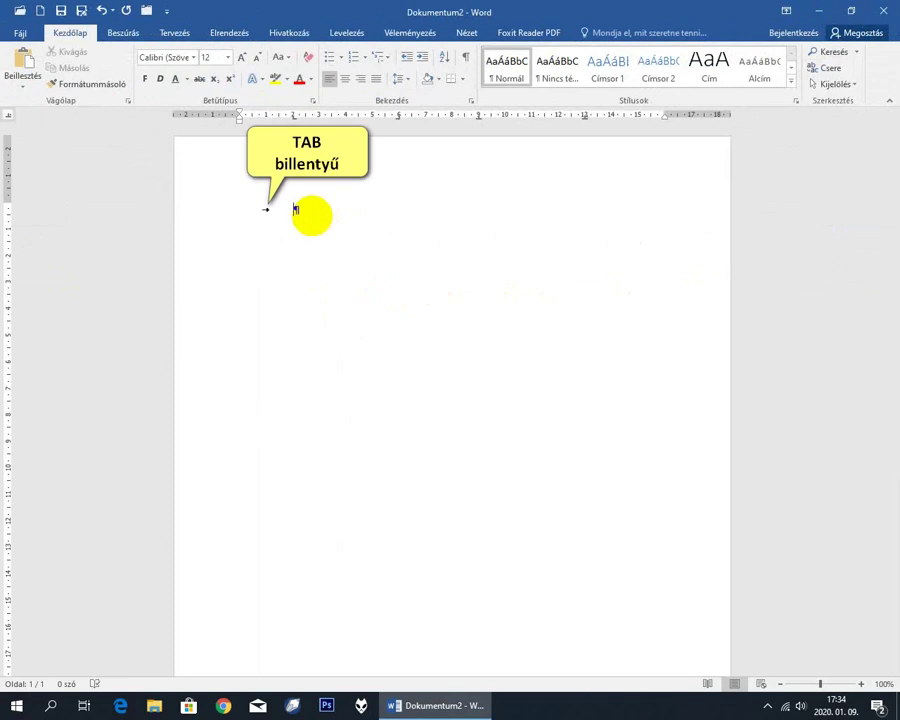
{"action": "type", "text": "a"}
{"action": "key", "text": "Tab"}
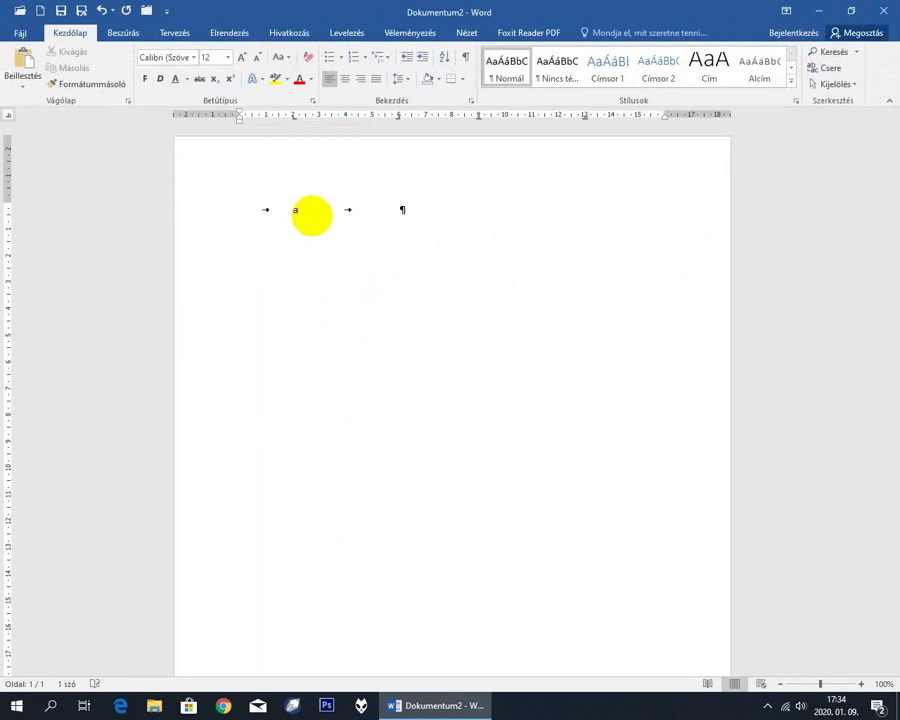
{"action": "key", "text": "Tab"}
{"action": "type", "text": "a"}
{"action": "key", "text": "Tab"}
{"action": "type", "text": "2,"}
{"action": "type", "text": "3"}
{"action": "key", "text": "shift+Return"}
Step: Type the second row: aa, aa and 3,45
{"action": "key", "text": "Tab"}
{"action": "type", "text": "a"}
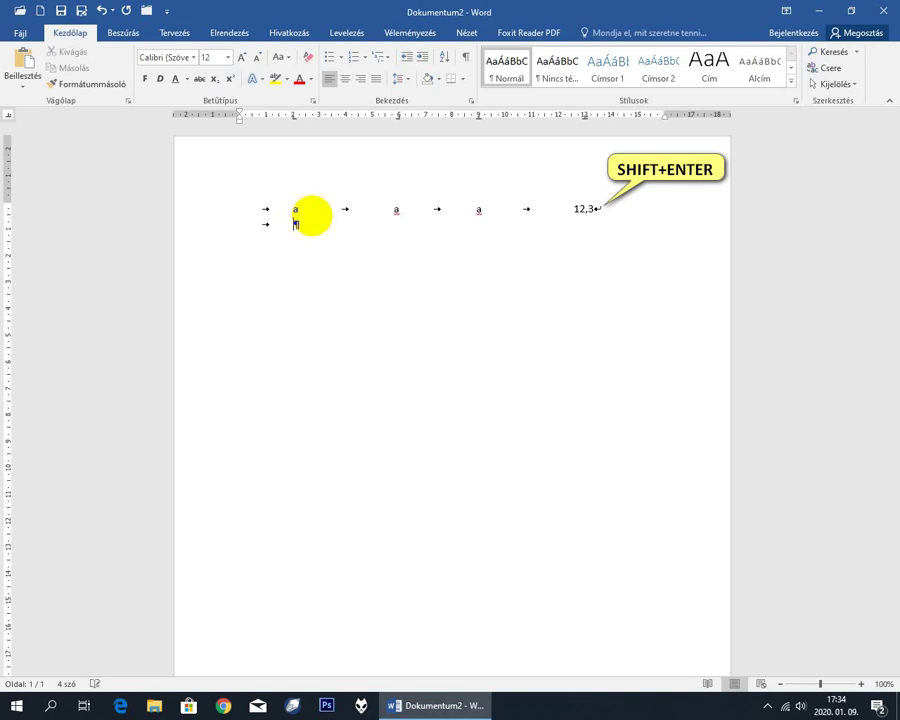
{"action": "type", "text": "a"}
{"action": "key", "text": "Tab"}
{"action": "type", "text": "aa"}
{"action": "key", "text": "Tab"}
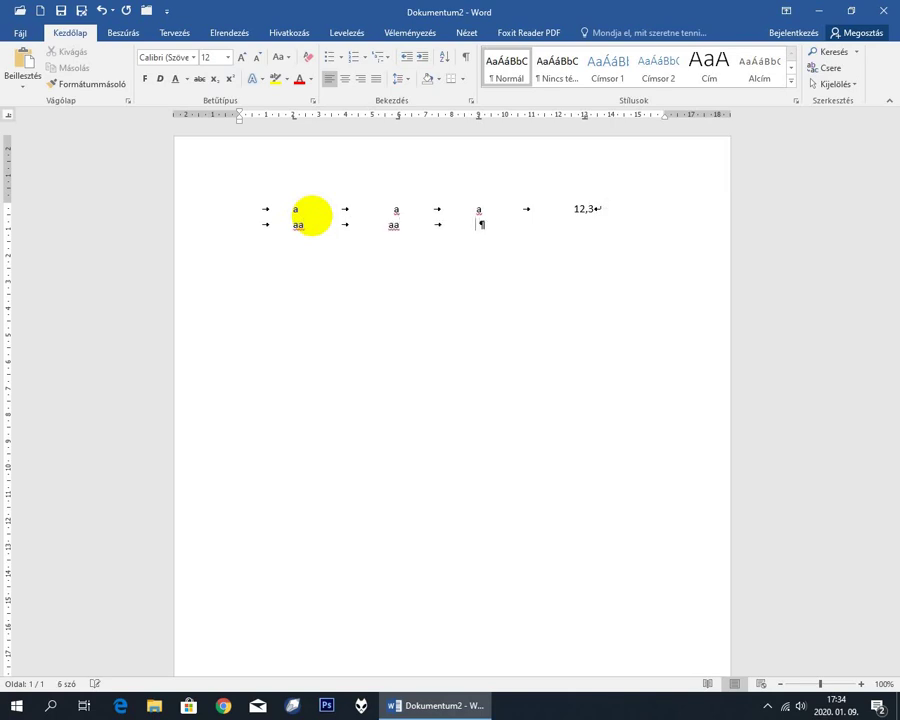
{"action": "type", "text": "aa"}
{"action": "key", "text": "Tab"}
{"action": "type", "text": ","}
{"action": "type", "text": "45"}
{"action": "key", "text": "shift+Return"}
Step: Type the third row: aaa, a, aaa and 149,7
{"action": "key", "text": "Tab"}
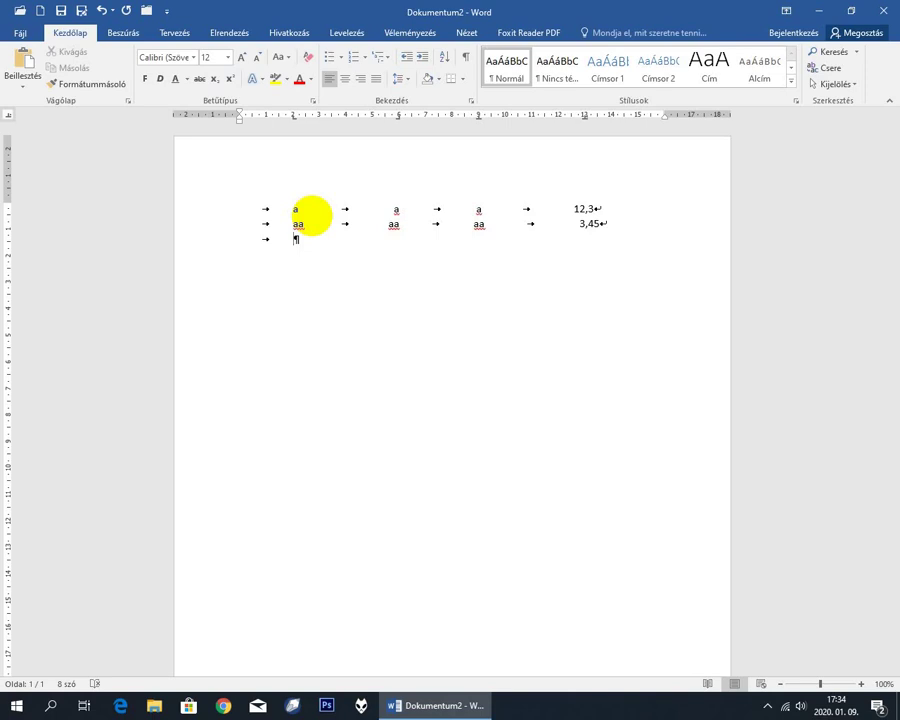
{"action": "type", "text": "aaa"}
{"action": "key", "text": "Tab"}
{"action": "type", "text": "a"}
{"action": "key", "text": "Tab"}
{"action": "type", "text": "aaa"}
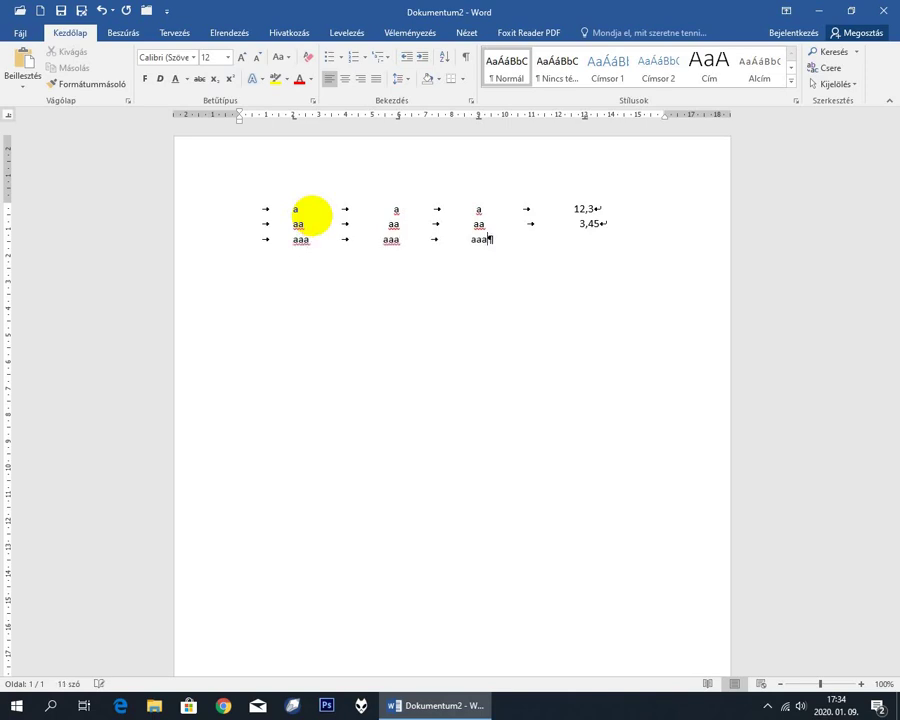
{"action": "key", "text": "Tab"}
{"action": "type", "text": "49,"}
{"action": "type", "text": "7"}
{"action": "key", "text": "shift+Return"}
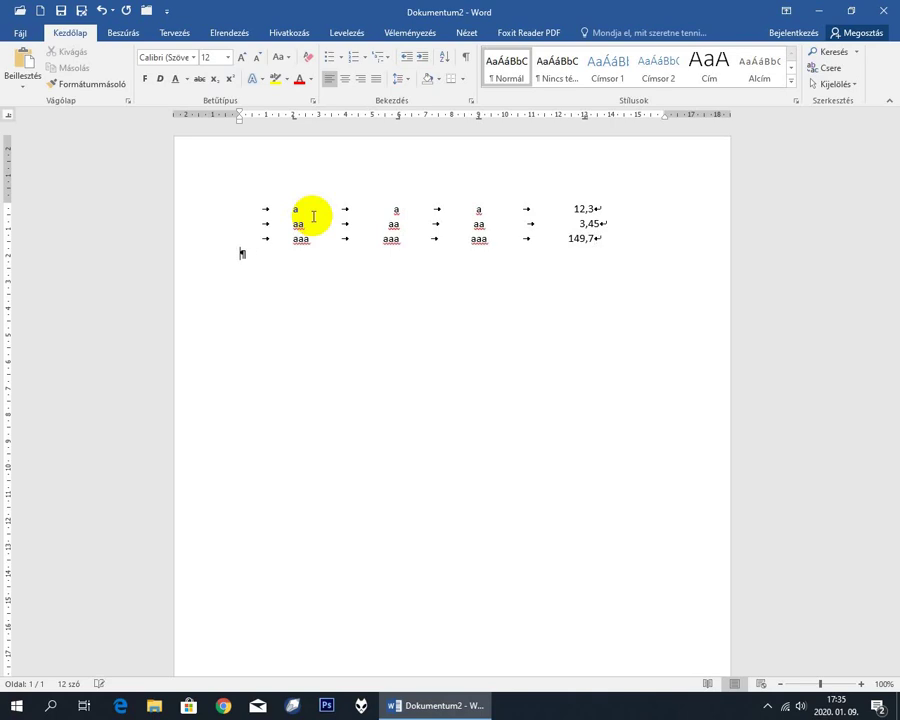
Step: Type the fourth row: aaaa, aaa and 9,9
{"action": "key", "text": "Tab"}
{"action": "type", "text": "aa"}
{"action": "type", "text": "aa"}
{"action": "key", "text": "Tab"}
{"action": "type", "text": "aaa"}
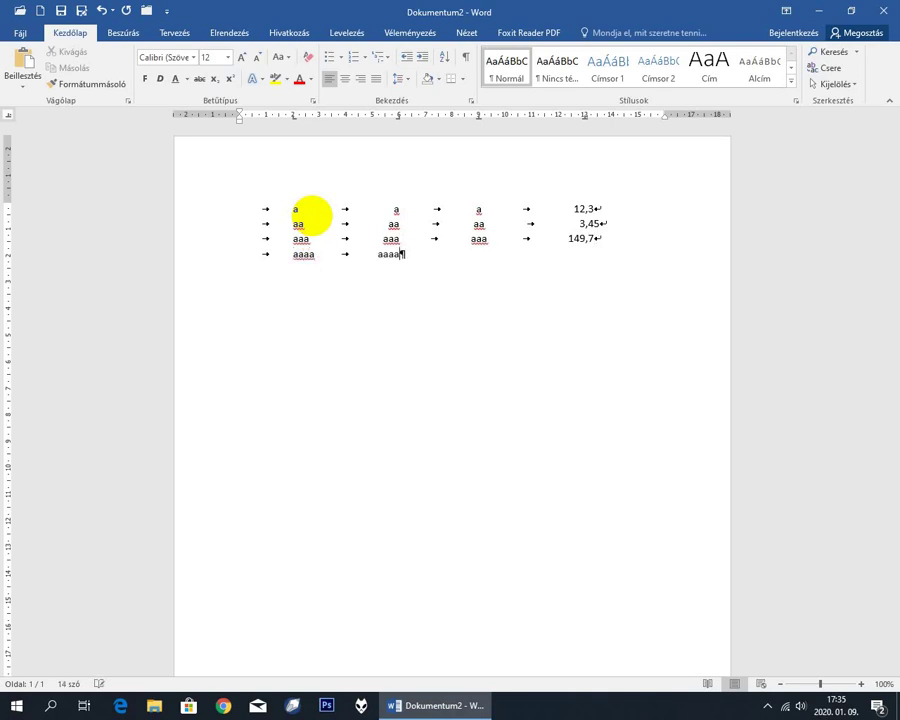
{"action": "key", "text": "Tab"}
{"action": "type", "text": "aaaa"}
{"action": "key", "text": "Tab"}
{"action": "type", "text": ",9"}
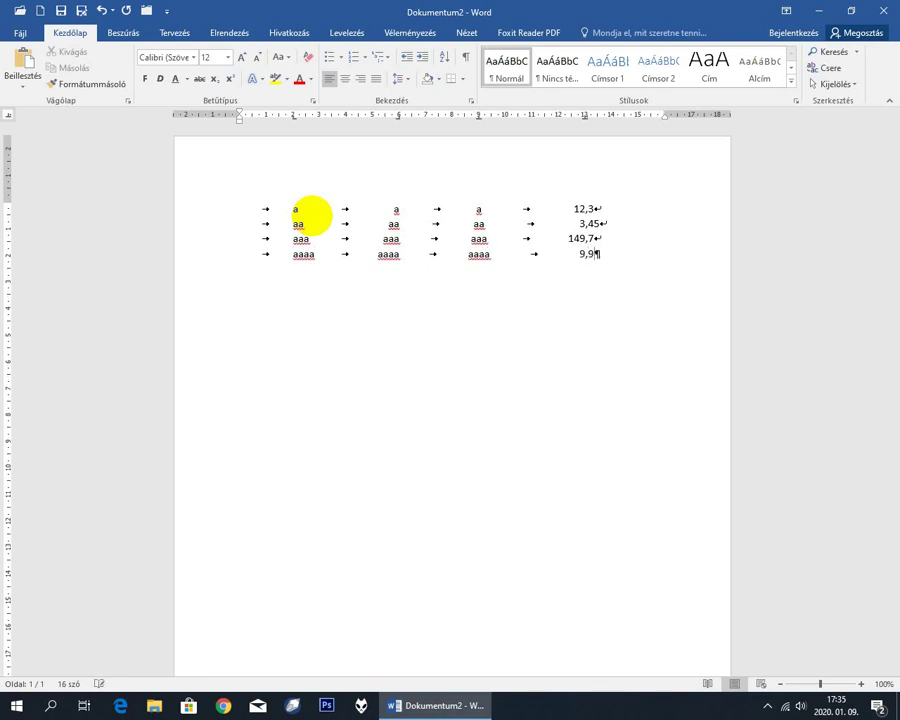
{"action": "key", "text": "shift+Return"}
Step: Type the fifth row: aaaaa, aaaaa and 21,32, then start a new paragraph
{"action": "key", "text": "Tab"}
{"action": "type", "text": "a"}
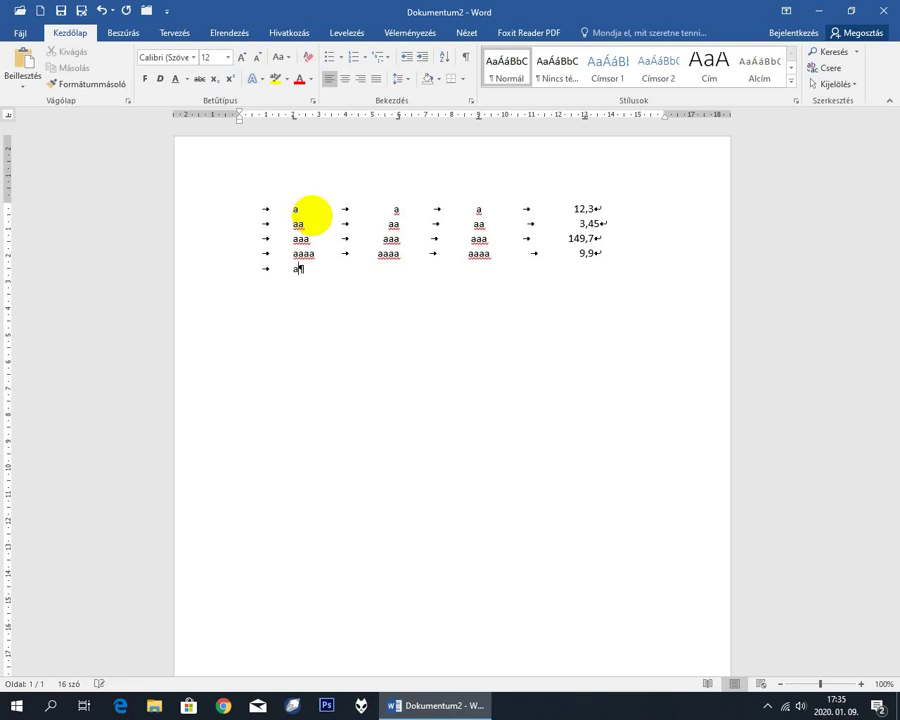
{"action": "type", "text": "aaaa"}
{"action": "key", "text": "Tab"}
{"action": "type", "text": "aaaaa"}
{"action": "key", "text": "Tab"}
{"action": "type", "text": "aaaaa"}
{"action": "key", "text": "Tab"}
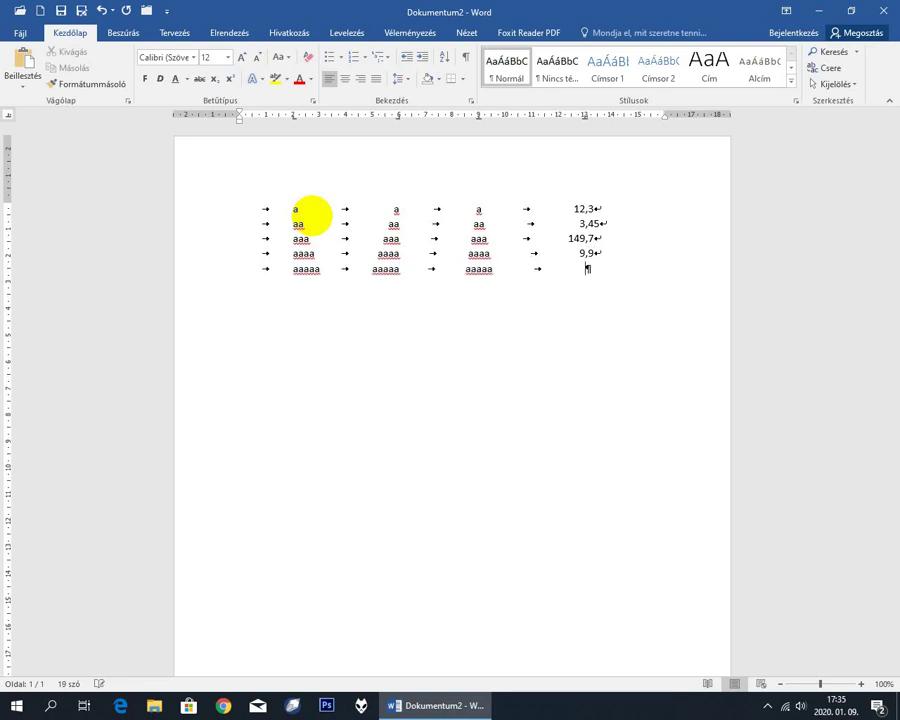
{"action": "type", "text": "21,32"}
{"action": "key", "text": "Return"}
{"action": "key", "text": "Return"}
{"action": "key", "text": "Return"}
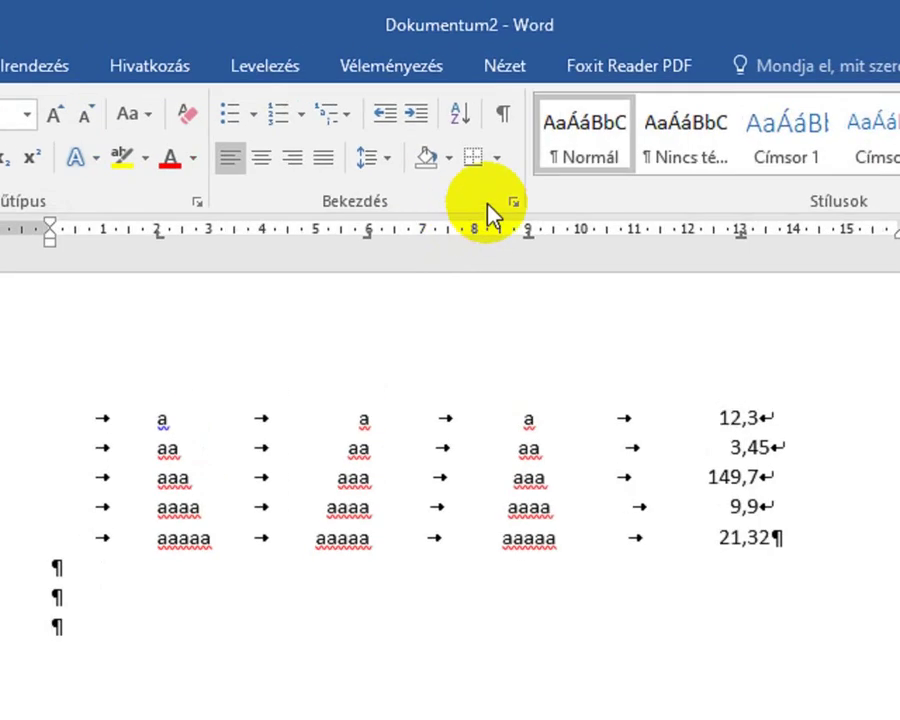
Step: Clear all tabs and add one decimal tab at 16 cm with dotted leader 2
{"action": "left_click", "coordinate": [514, 204]}
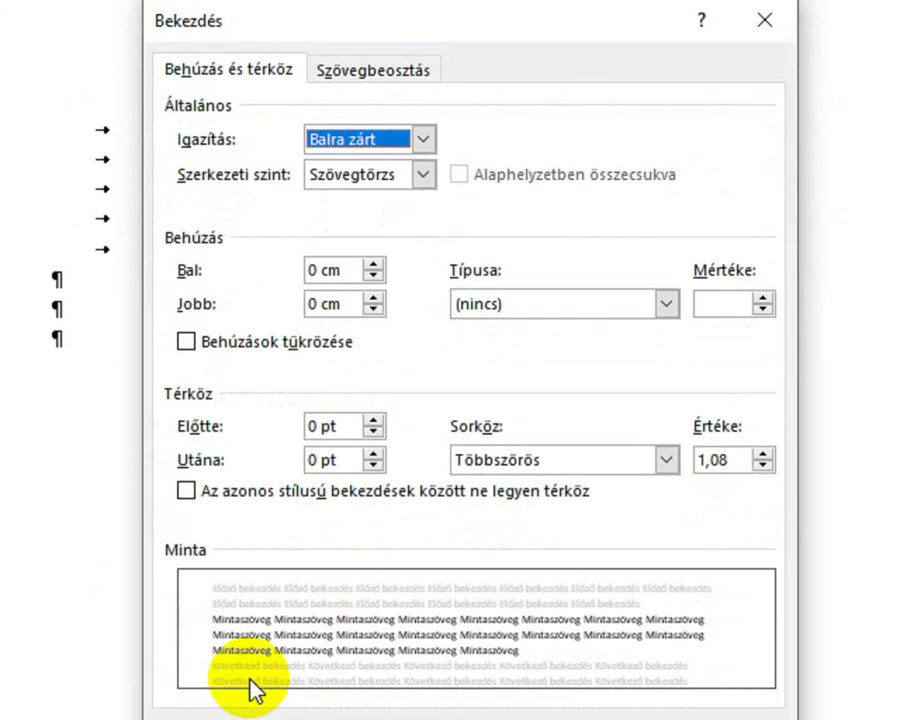
{"action": "left_click", "coordinate": [240, 543]}
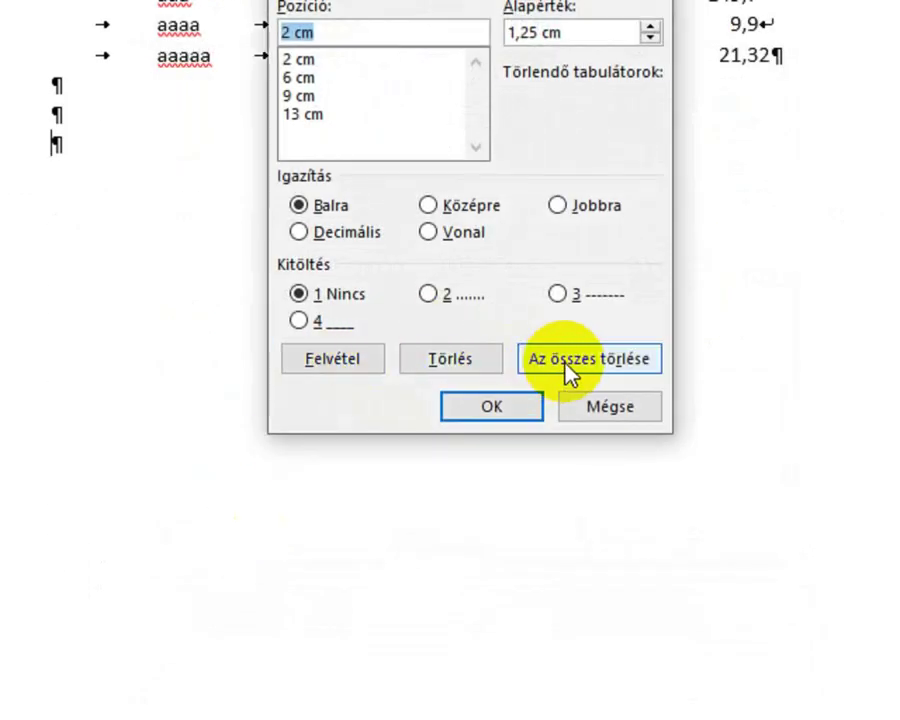
{"action": "left_click", "coordinate": [572, 360]}
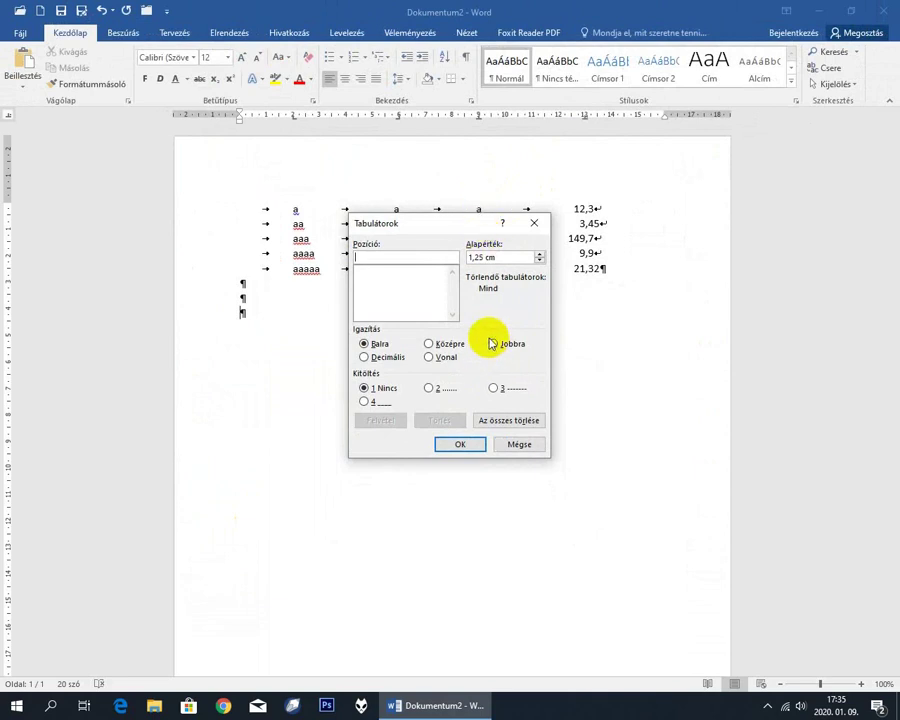
{"action": "type", "text": "16"}
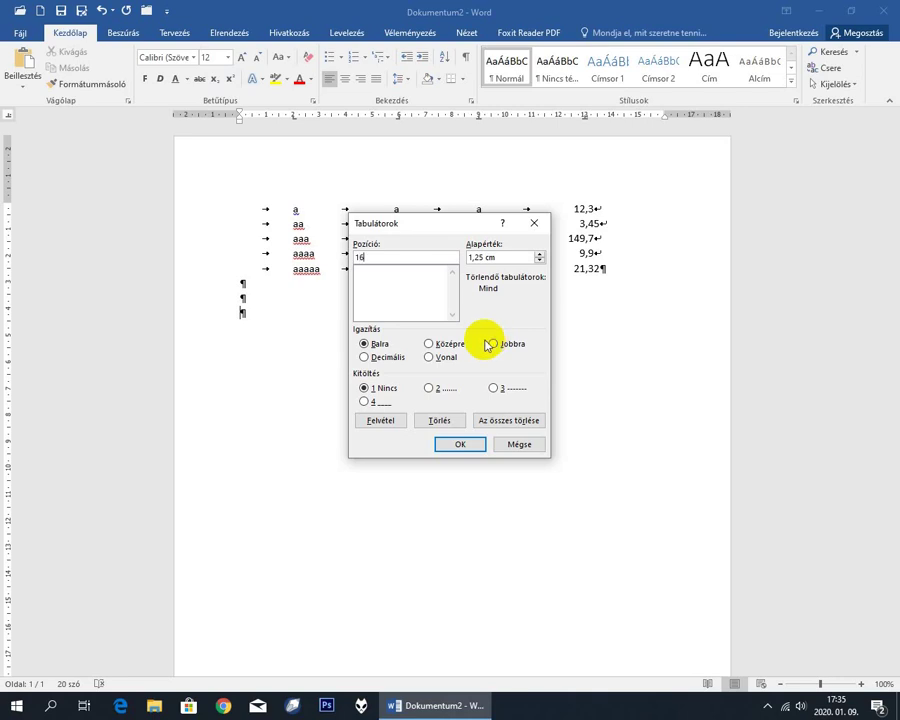
{"action": "left_click", "coordinate": [365, 358]}
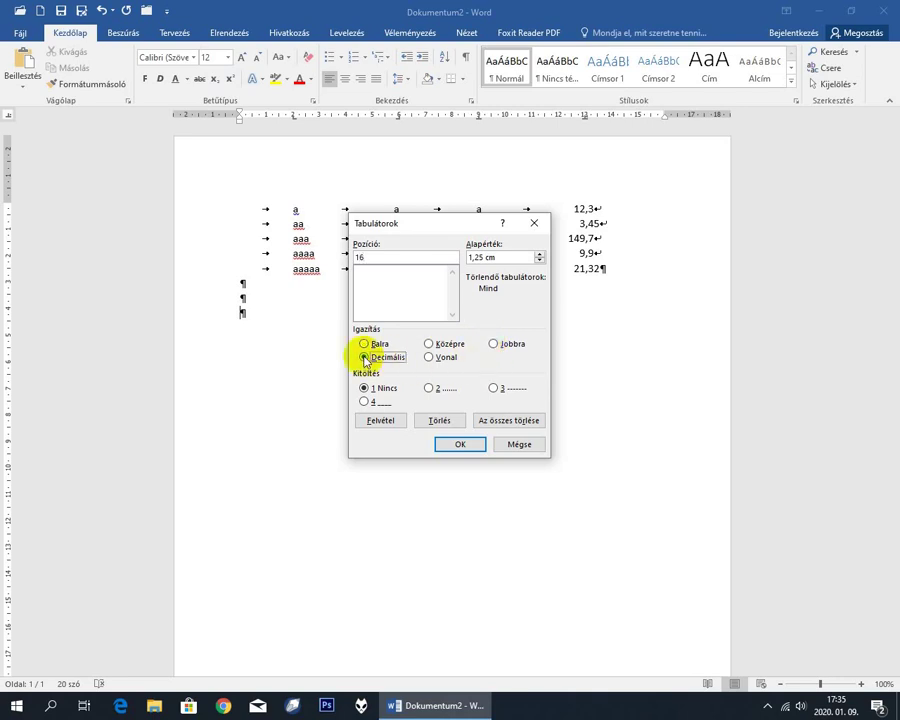
{"action": "left_click", "coordinate": [429, 389]}
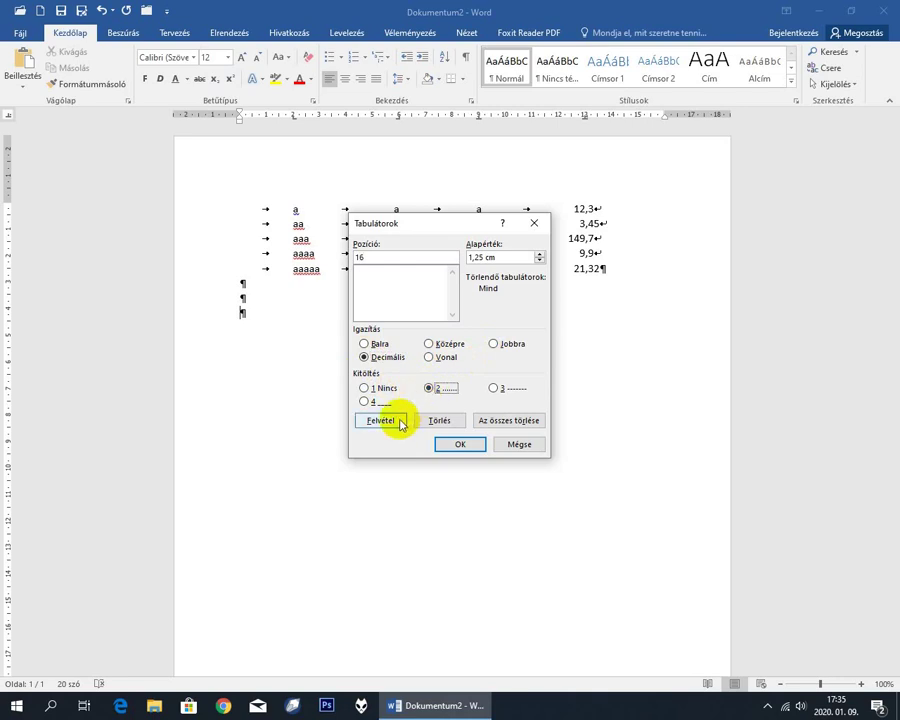
{"action": "left_click", "coordinate": [401, 425]}
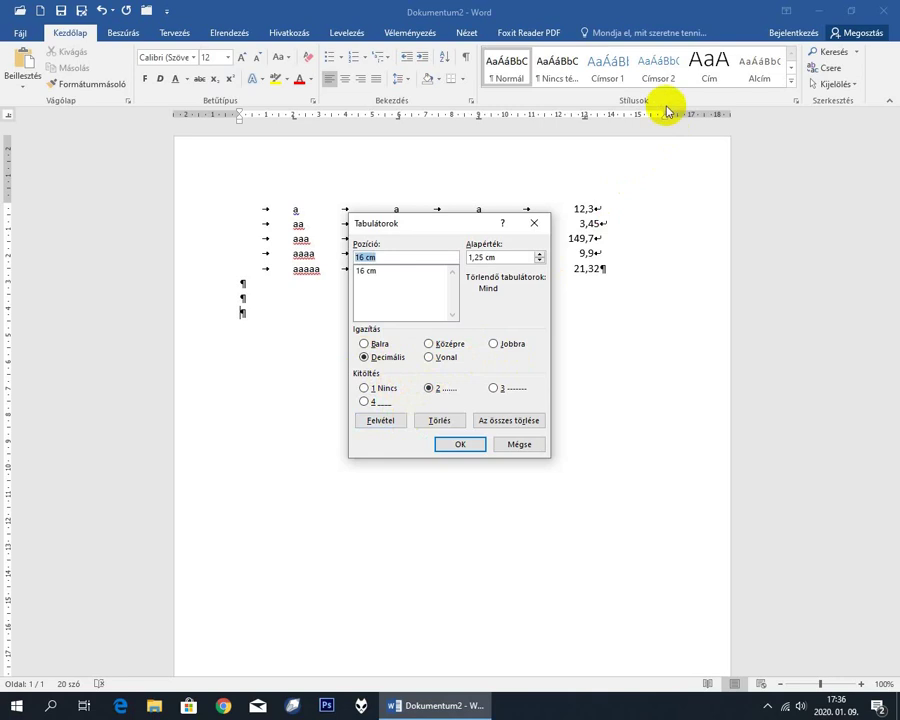
{"action": "left_click", "coordinate": [473, 447]}
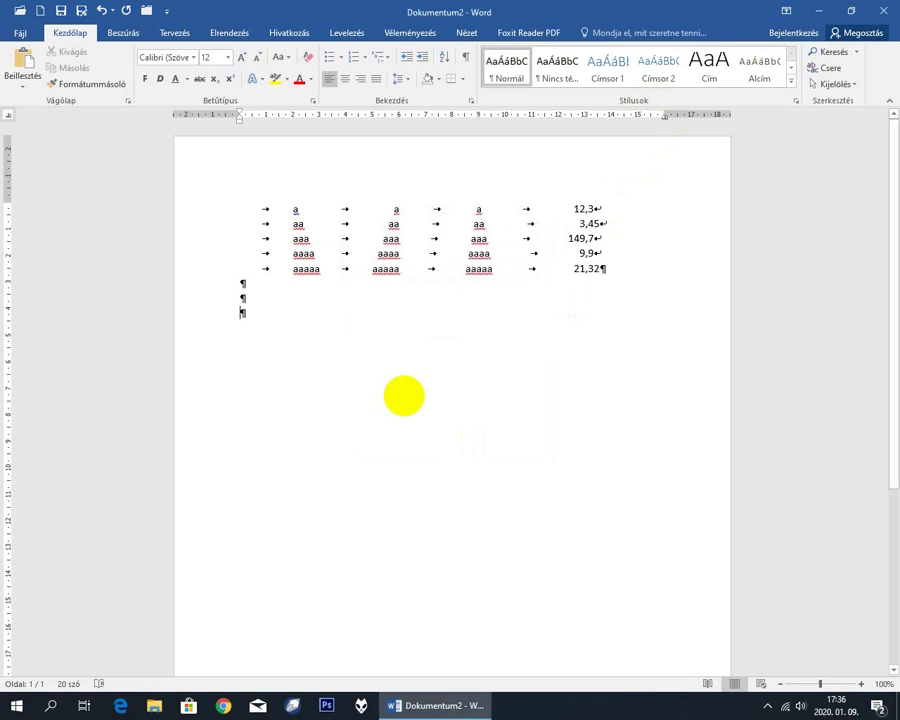
Step: Add dotted-leader entries Bevezető 1 and Távoli tájak élővilága 3
{"action": "type", "text": "Bevezető"}
{"action": "key", "text": "Tab"}
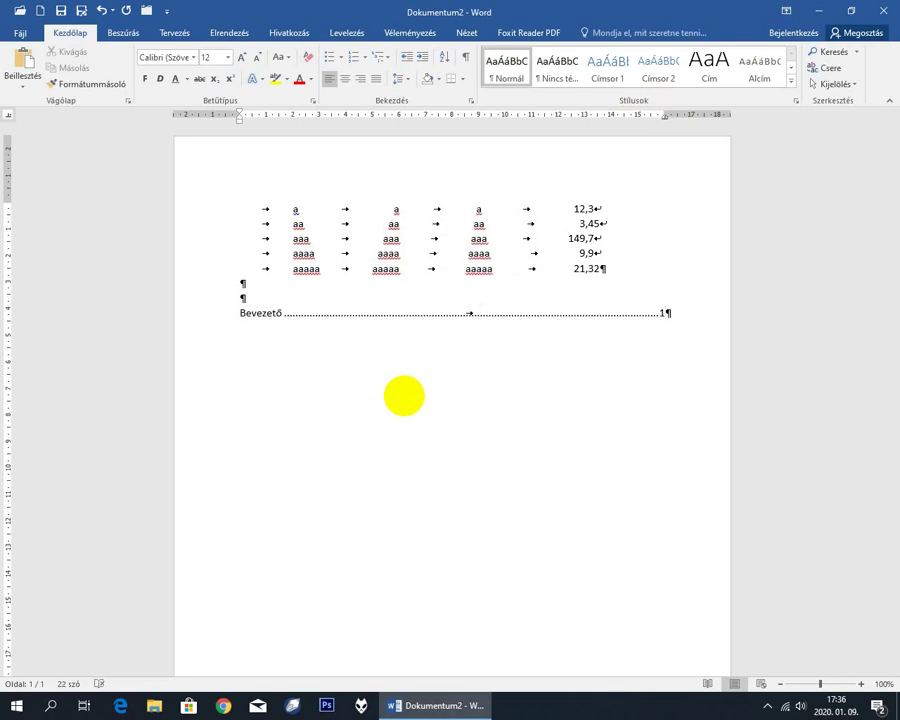
{"action": "key", "text": "shift+Return"}
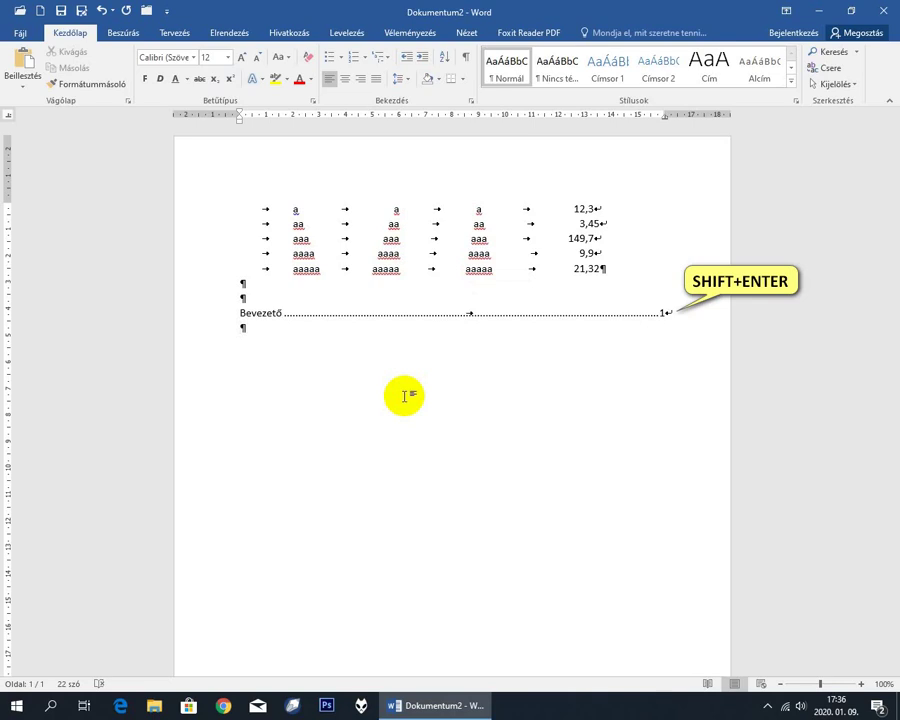
{"action": "type", "text": "Távoli tá"}
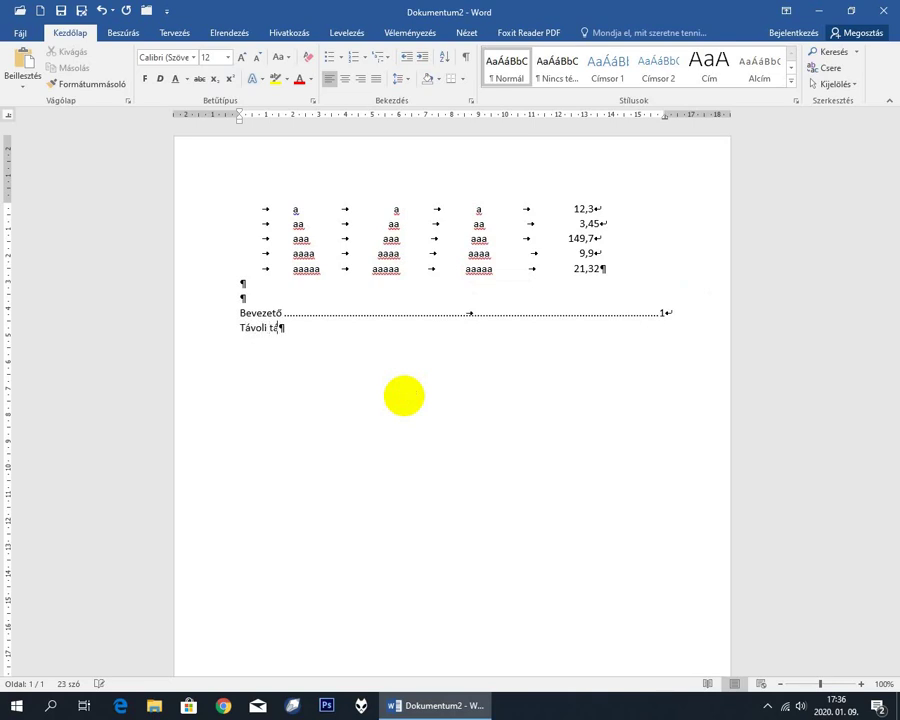
{"action": "type", "text": "jak élő"}
{"action": "type", "text": "világa"}
{"action": "key", "text": "Tab"}
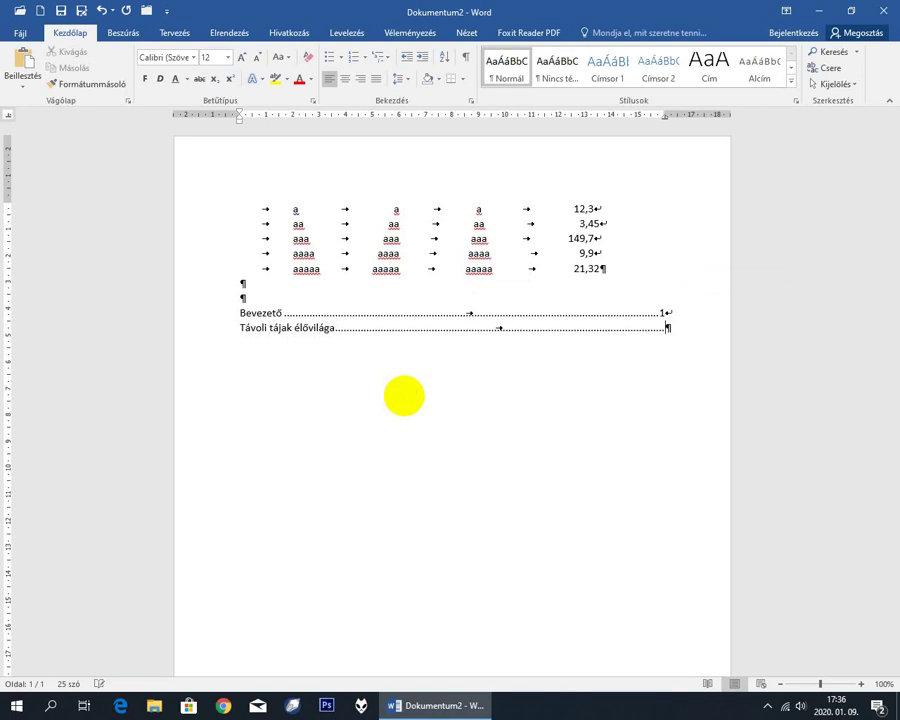
{"action": "type", "text": "3"}
{"action": "key", "text": "shift+Return"}
Step: Add entries Rendszertan 4 and Tartalom 32, then blank lines below
{"action": "type", "text": "Rendsze"}
{"action": "type", "text": "rtan"}
{"action": "key", "text": "Tab"}
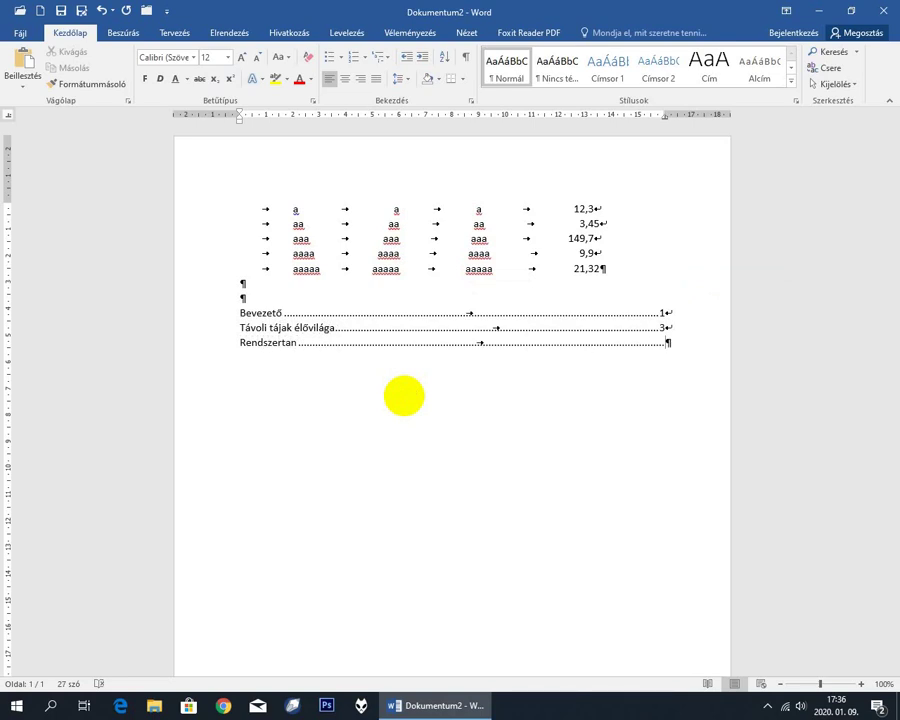
{"action": "key", "text": "shift+Return"}
{"action": "type", "text": "Tart"}
{"action": "type", "text": "alom"}
{"action": "key", "text": "Tab"}
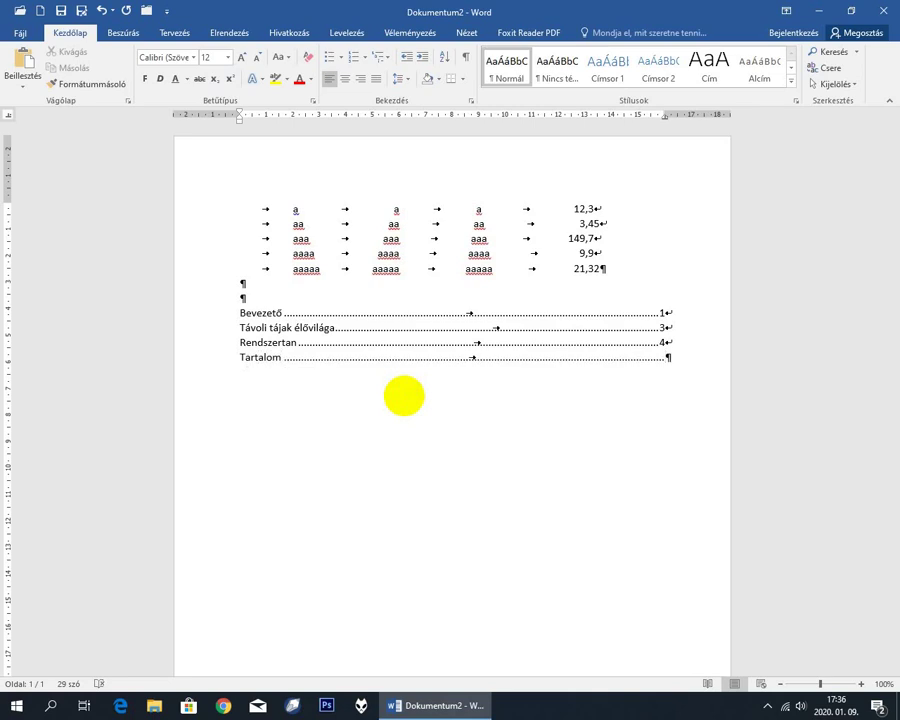
{"action": "key", "text": "Return"}
{"action": "key", "text": "Return"}
{"action": "key", "text": "Return"}
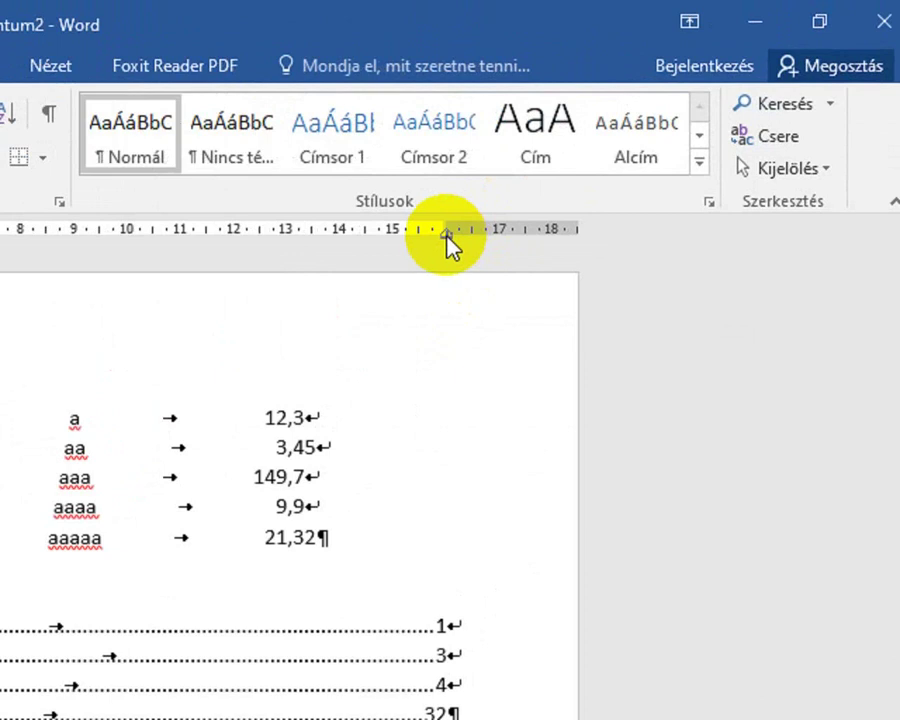
{"action": "left_click", "coordinate": [531, 178]}
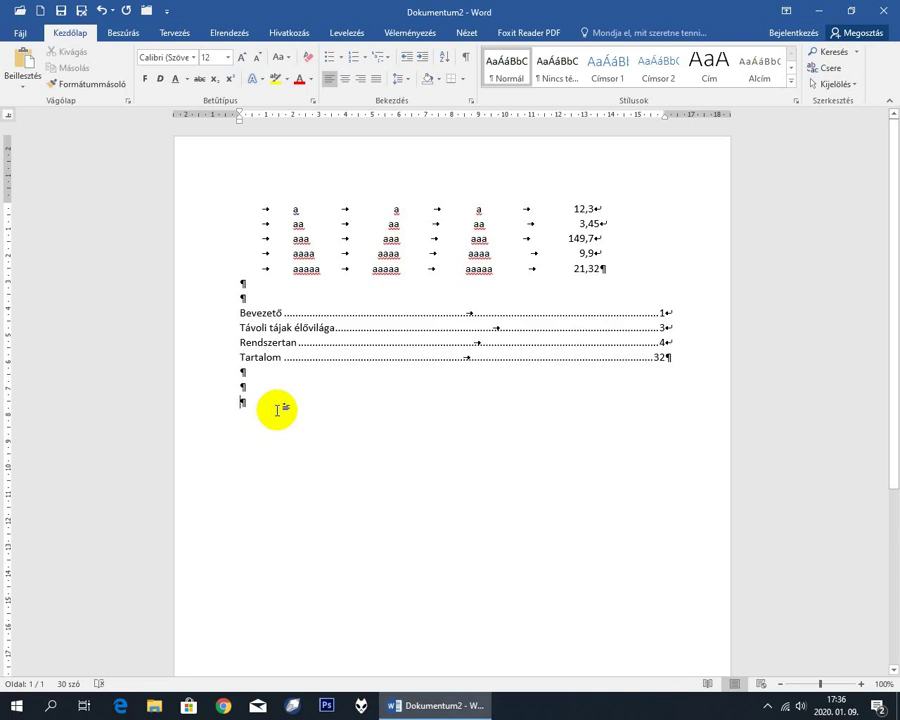
Step: Type the signer's name on the last empty line, fix its capitalisation, and centre it
{"action": "left_click", "coordinate": [275, 403]}
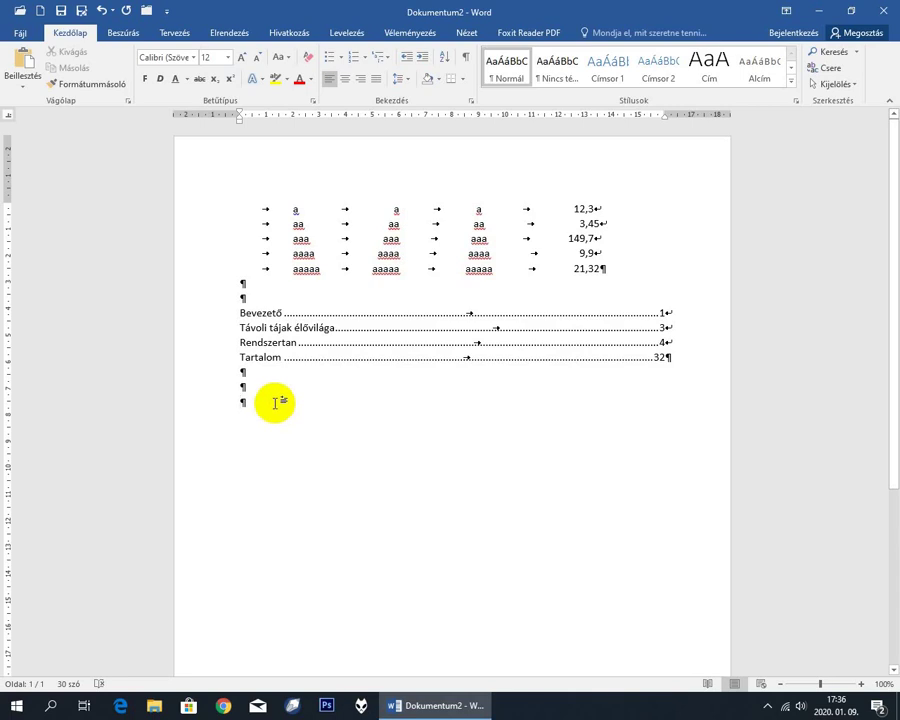
{"action": "type", "text": "Gál GÉ"}
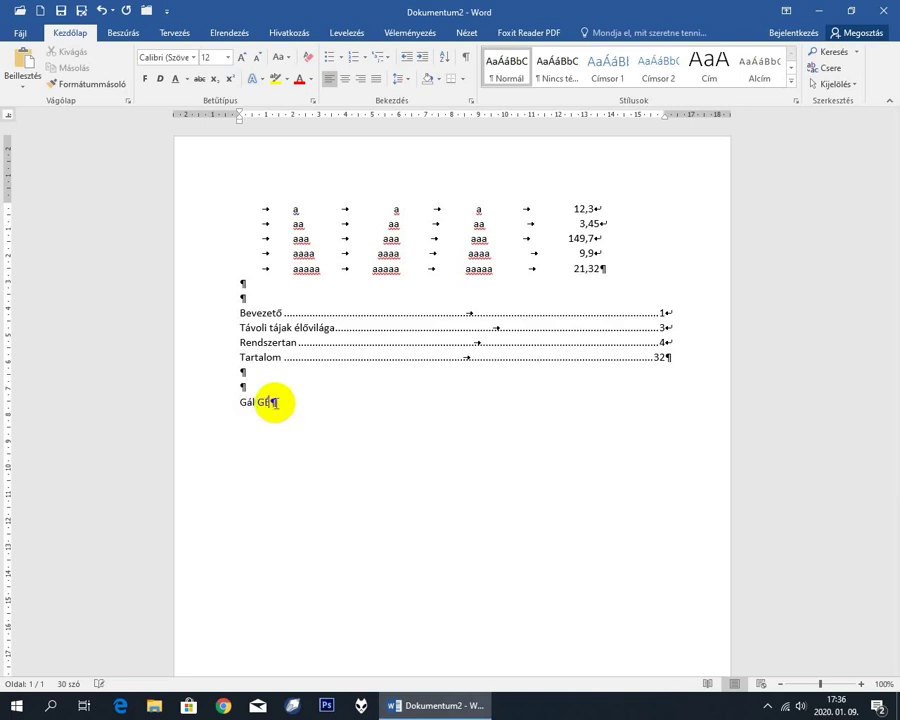
{"action": "type", "text": "za"}
{"action": "key", "text": "BackSpace"}
{"action": "key", "text": "BackSpace"}
{"action": "key", "text": "BackSpace"}
{"action": "type", "text": "é"}
{"action": "type", "text": "za"}
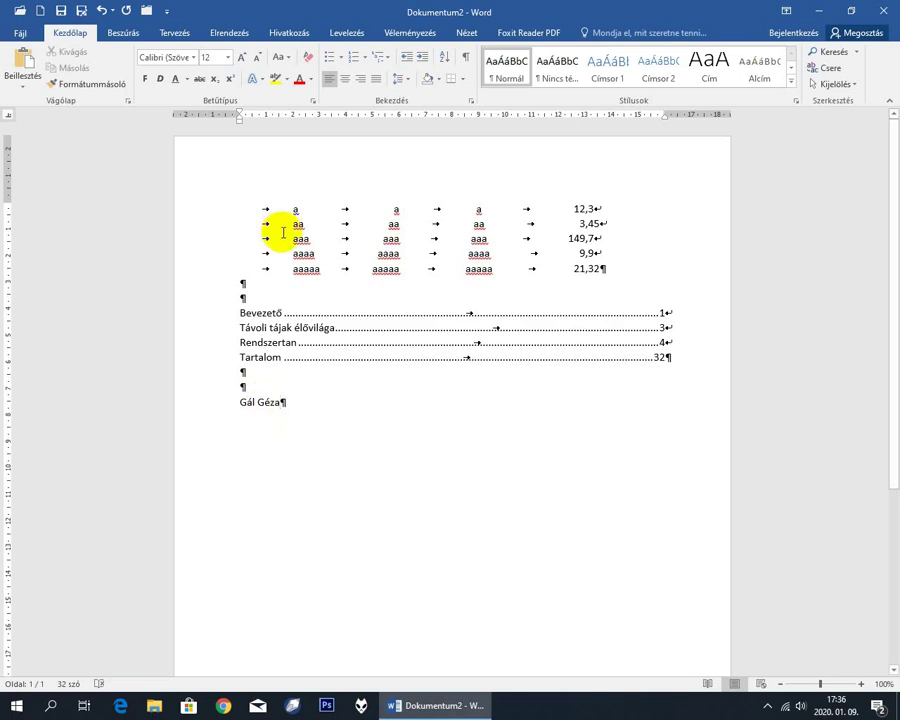
{"action": "left_click", "coordinate": [346, 84]}
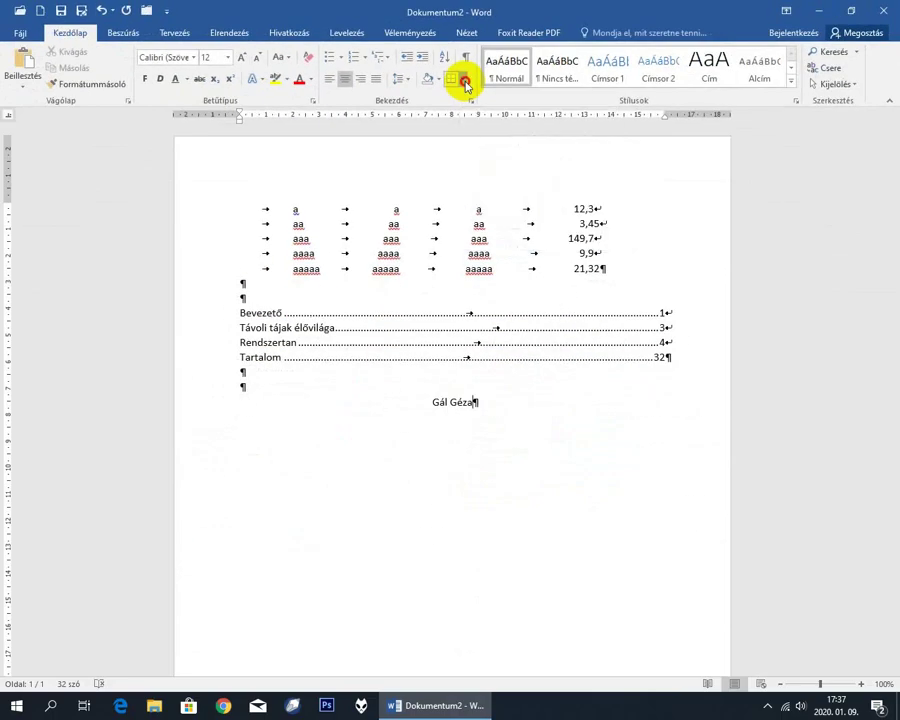
Step: Add a top border above the name and shorten it by moving the left indent right
{"action": "left_click", "coordinate": [465, 80]}
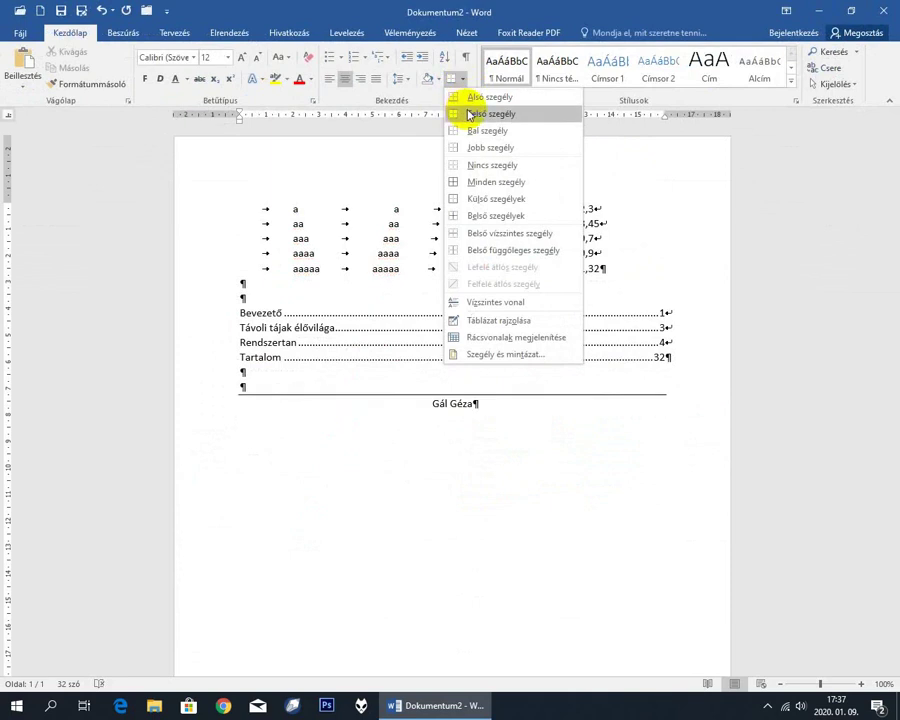
{"action": "left_click", "coordinate": [469, 115]}
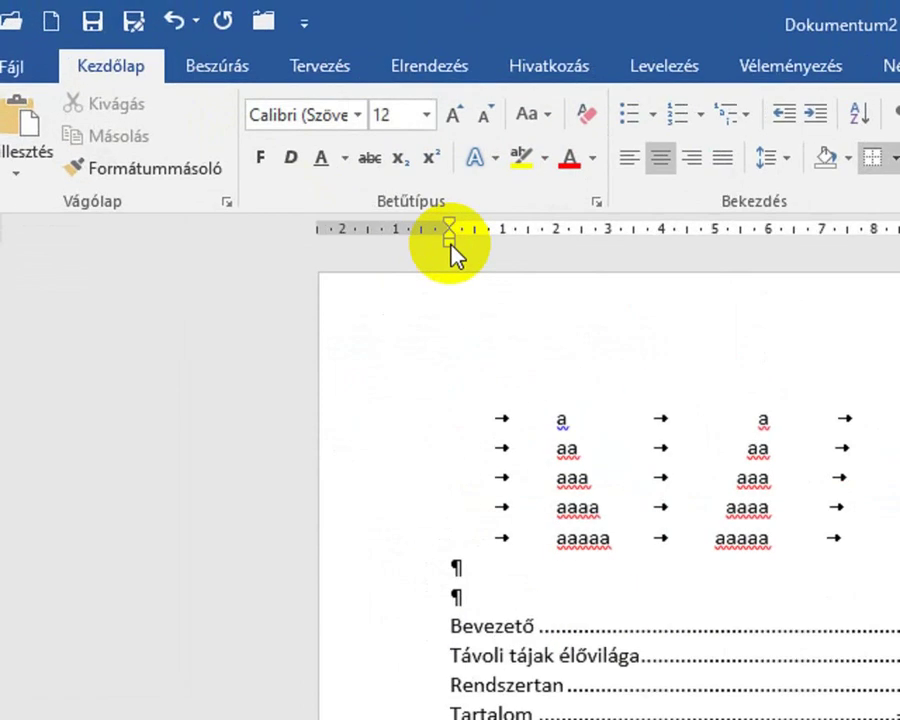
{"action": "left_click_drag", "start_coordinate": [450, 245], "coordinate": [450, 245]}
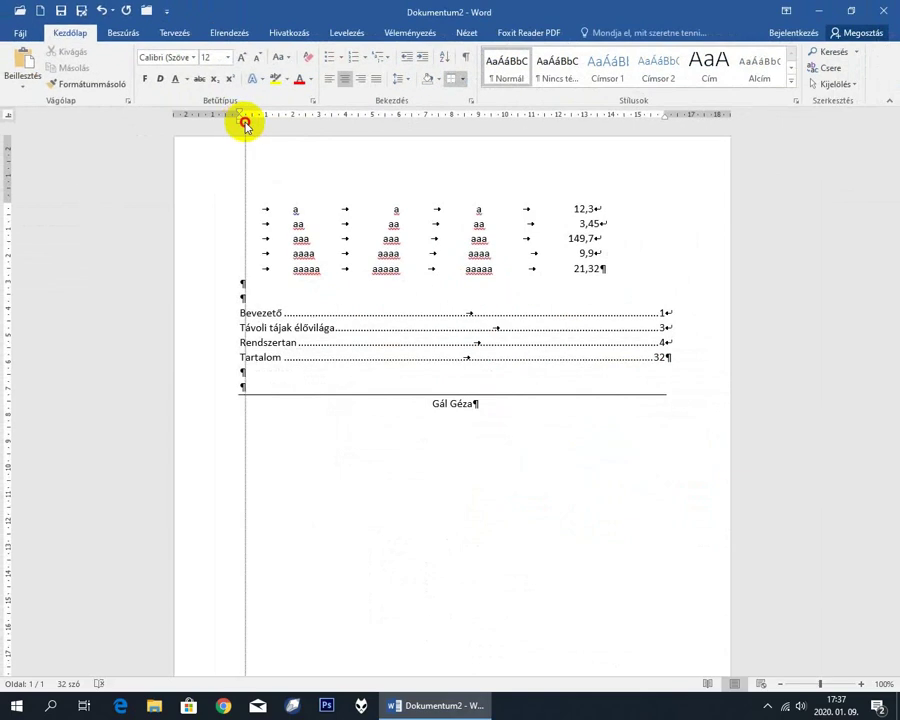
{"action": "mouse_move", "coordinate": [450, 245]}
{"action": "left_mouse_down"}
{"action": "mouse_move", "coordinate": [320, 122]}
{"action": "mouse_move", "coordinate": [529, 125]}
{"action": "left_mouse_up"}
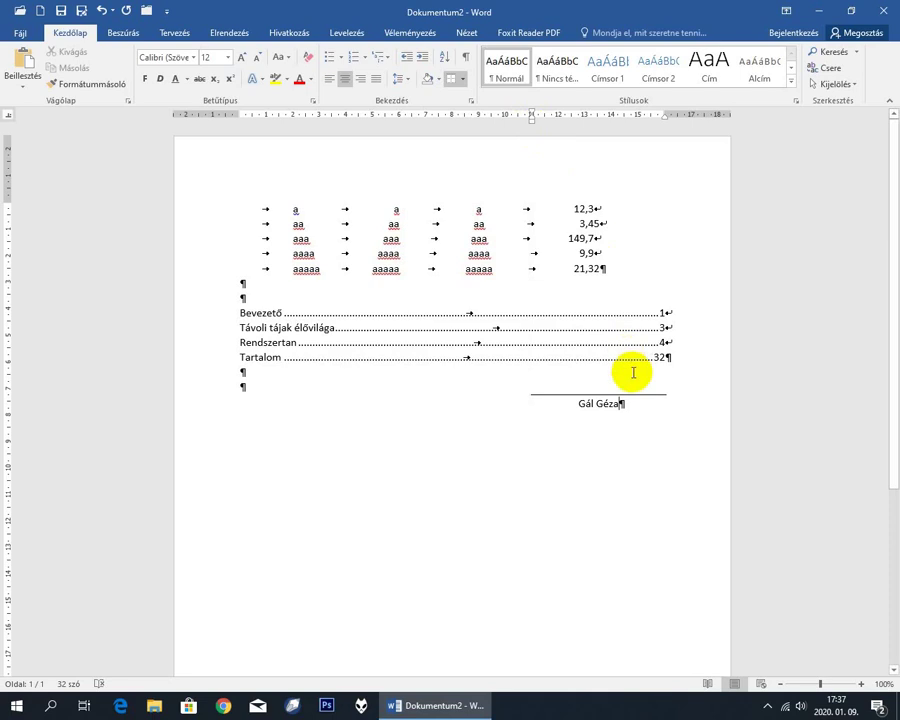
Step: Add new lines below with the indent reset to the margin, no border, and left alignment
{"action": "key", "text": "Return"}
{"action": "key", "text": "Return"}
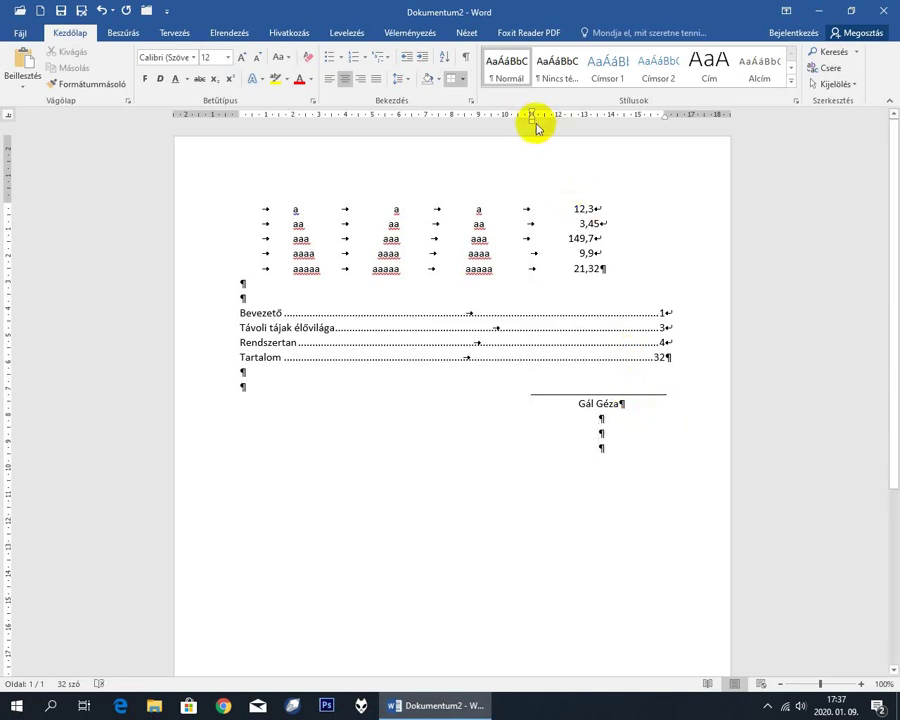
{"action": "left_click_drag", "start_coordinate": [533, 122], "coordinate": [248, 121]}
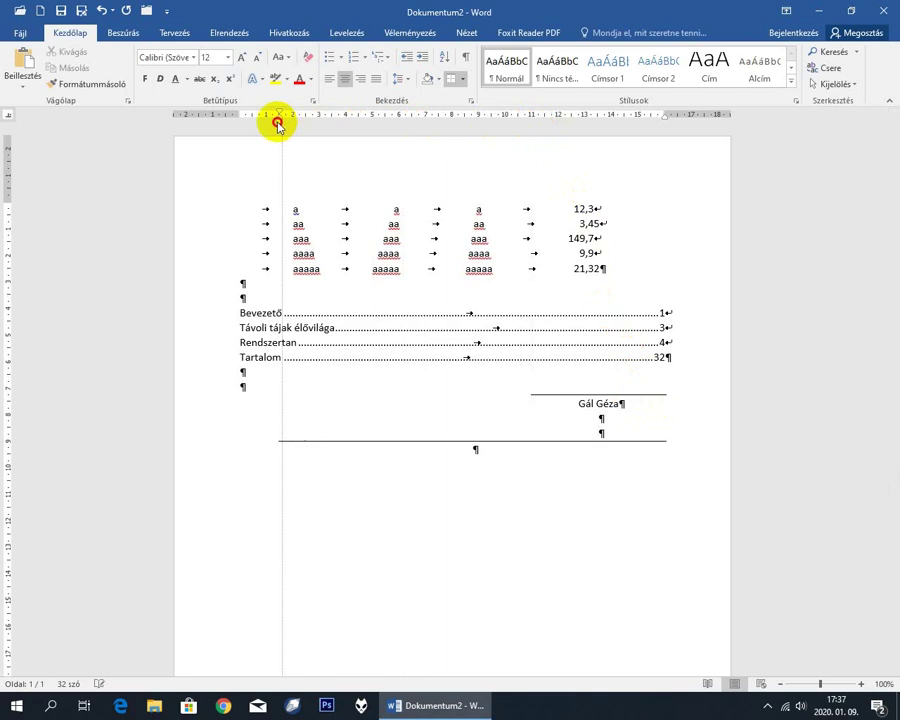
{"action": "left_click_drag", "start_coordinate": [247, 121], "coordinate": [241, 124]}
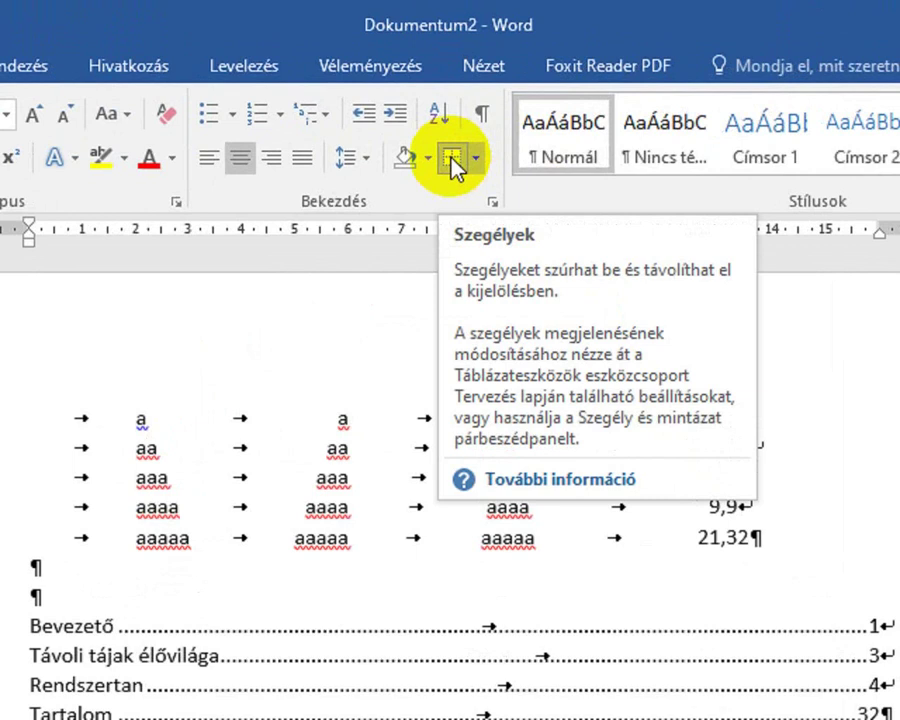
{"action": "left_click", "coordinate": [450, 158]}
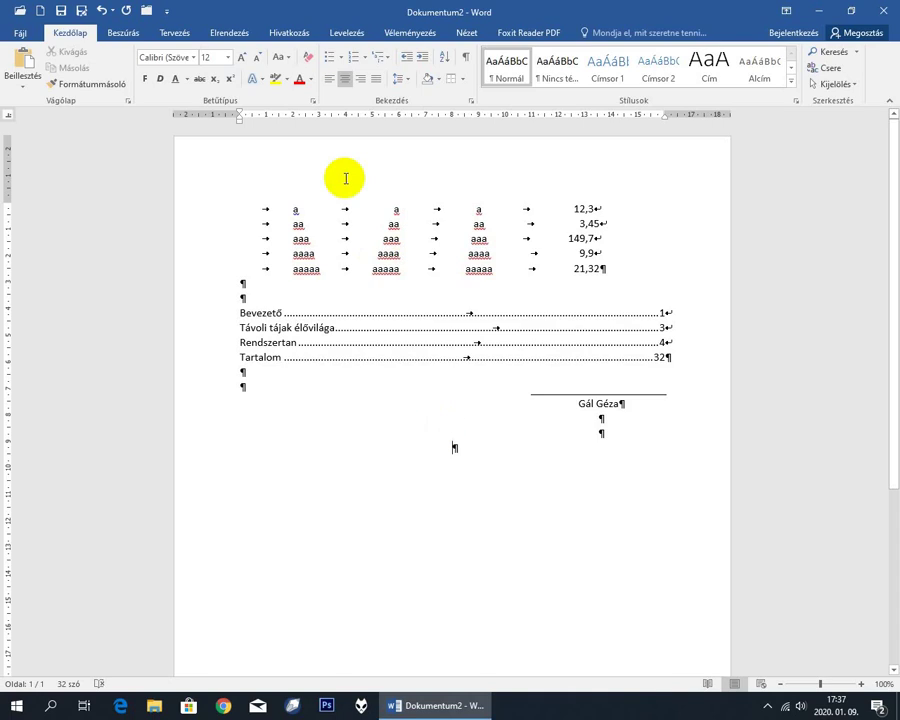
{"action": "left_click", "coordinate": [330, 79]}
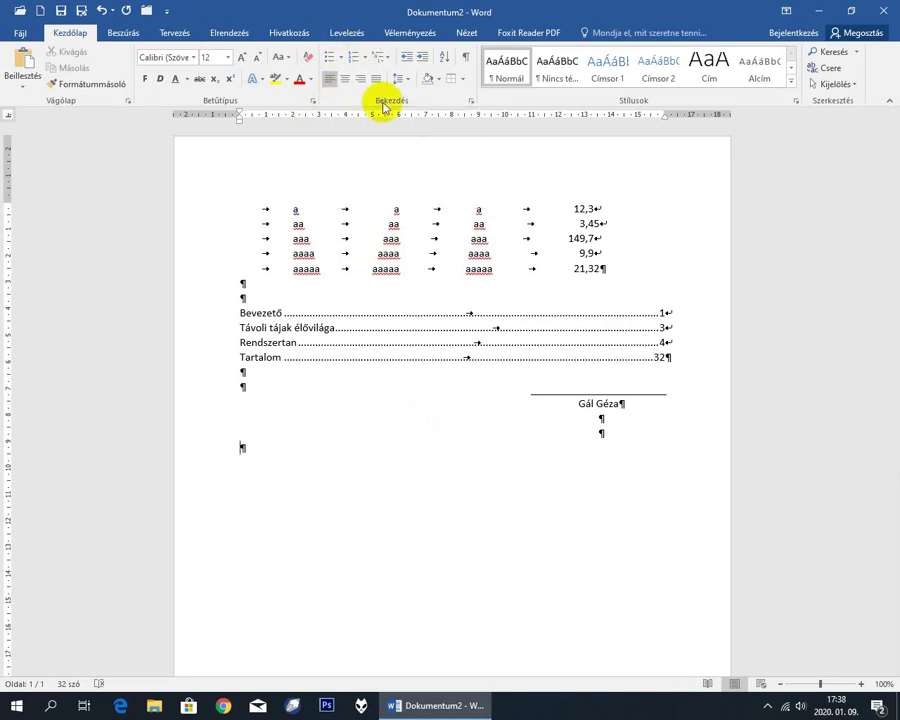
Step: Add tab stops at 11 cm and a right-aligned 16 cm stop with underline leader 4
{"action": "left_click", "coordinate": [470, 101]}
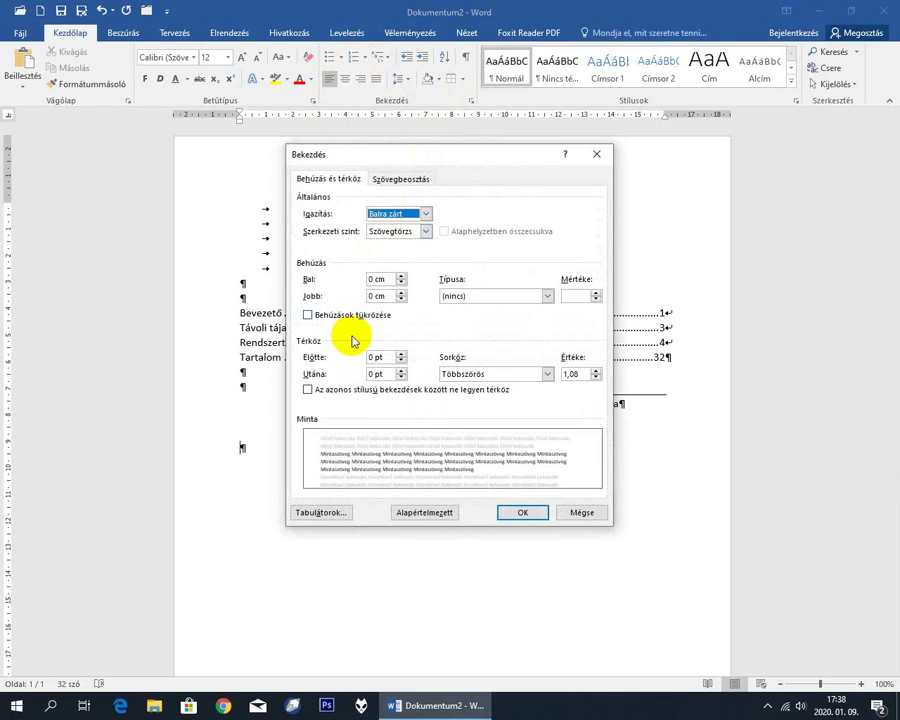
{"action": "left_click", "coordinate": [314, 510]}
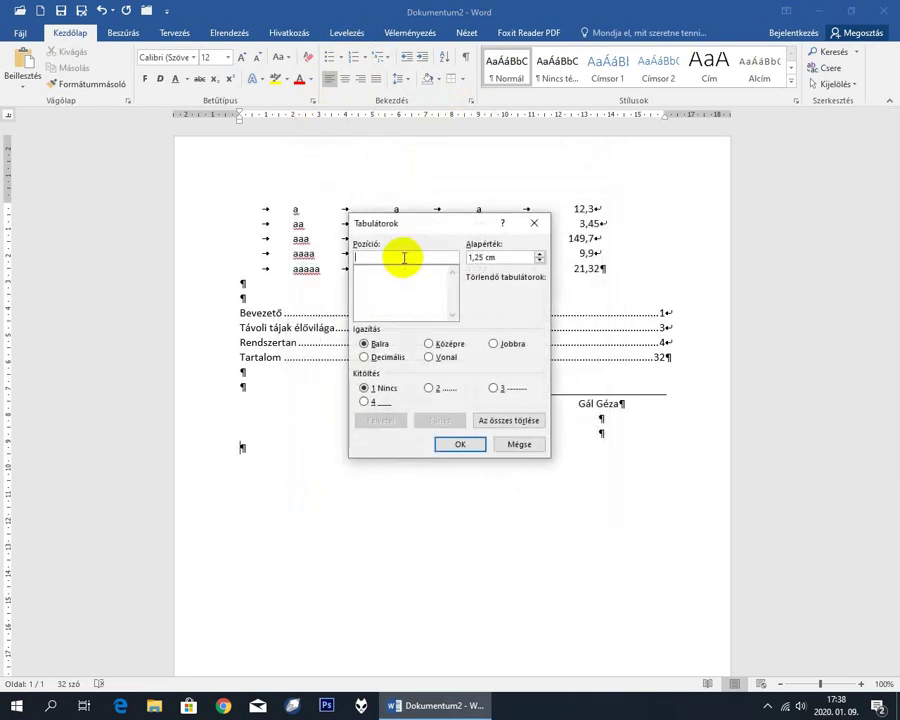
{"action": "type", "text": "11"}
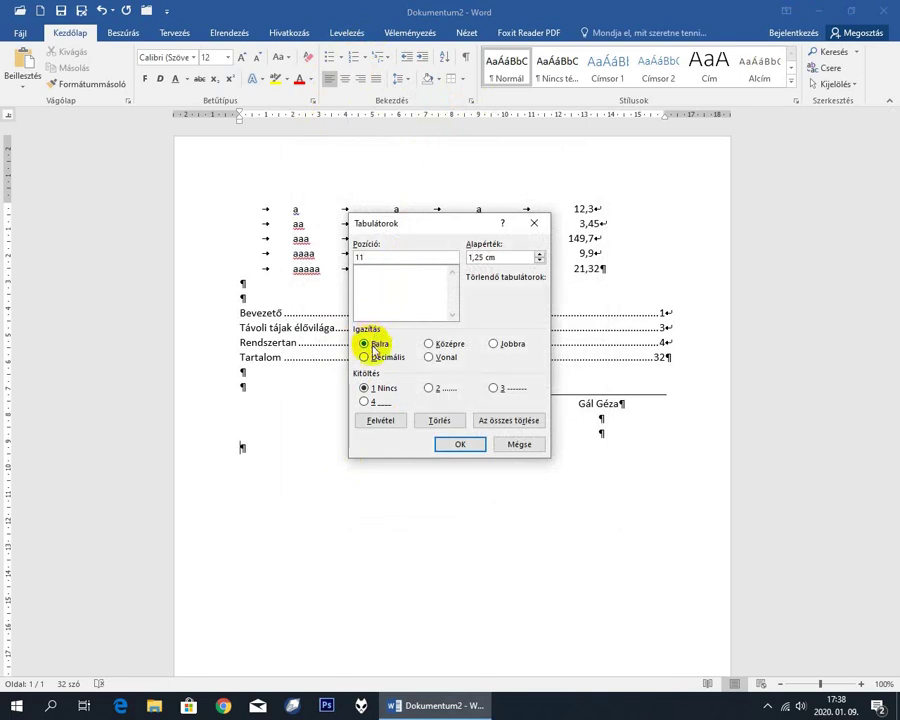
{"action": "left_click", "coordinate": [380, 420]}
{"action": "type", "text": "1"}
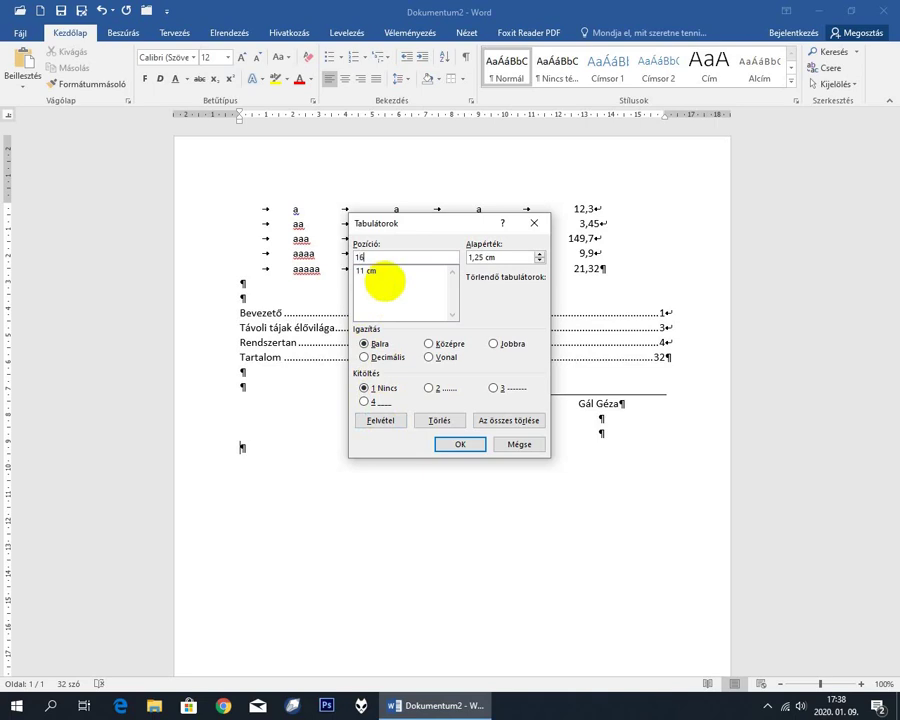
{"action": "left_click", "coordinate": [492, 345]}
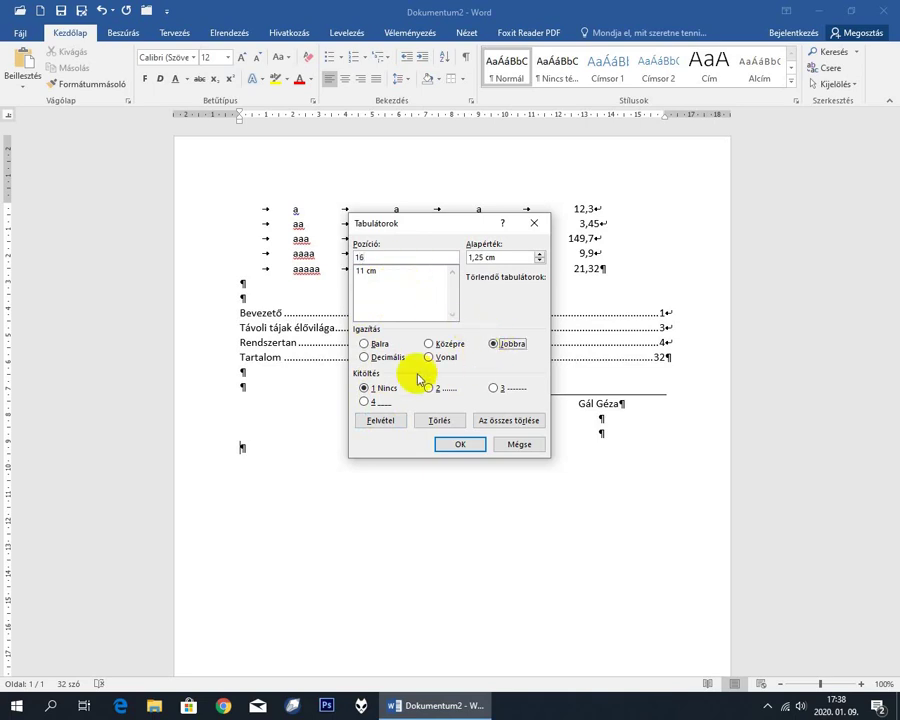
{"action": "left_click", "coordinate": [364, 402]}
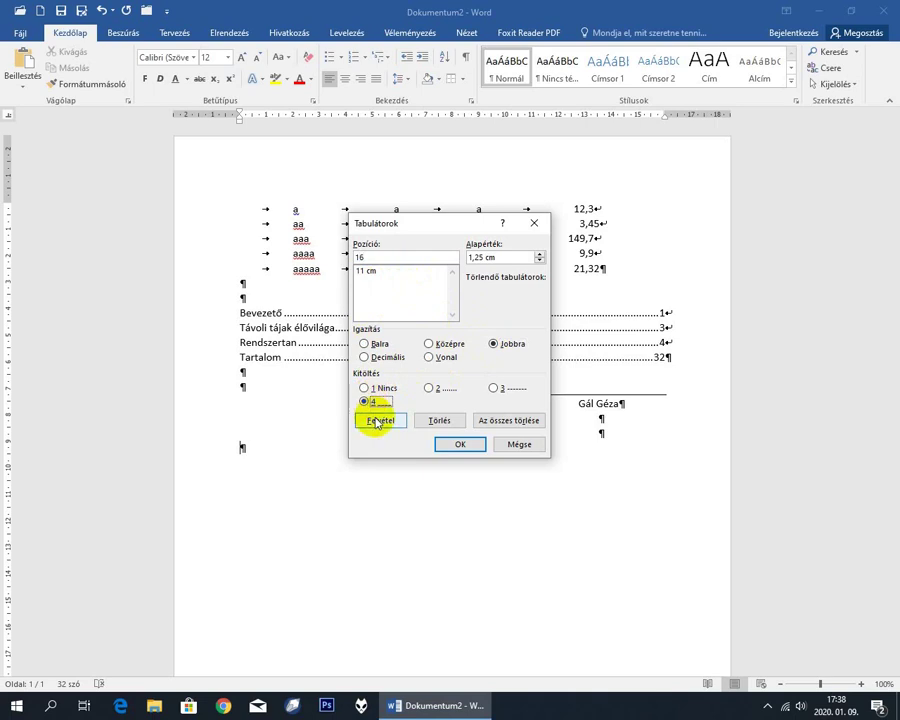
{"action": "left_click", "coordinate": [377, 421]}
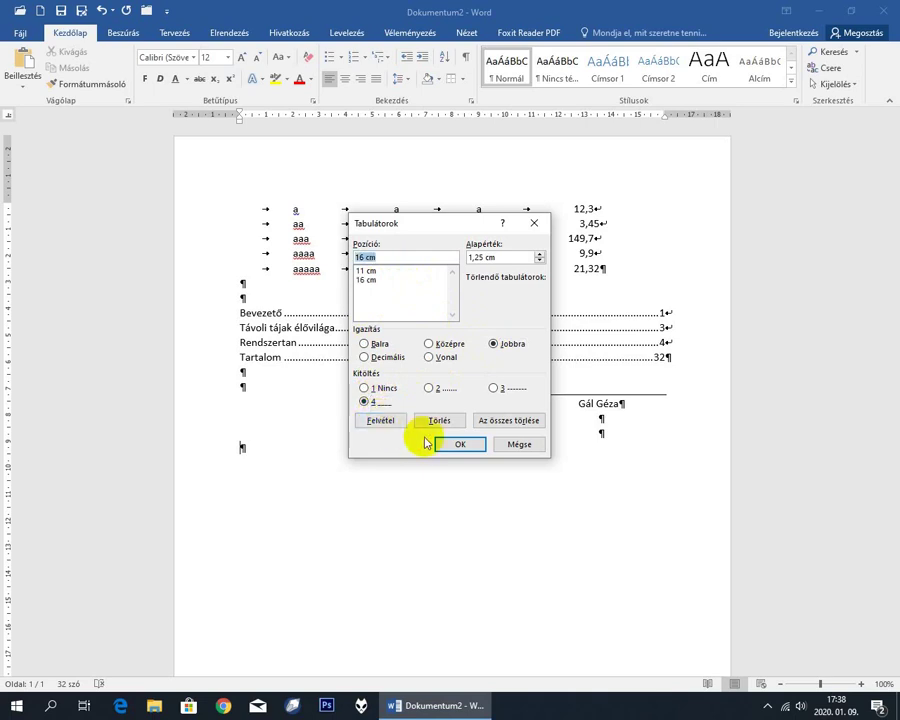
{"action": "left_click", "coordinate": [452, 445]}
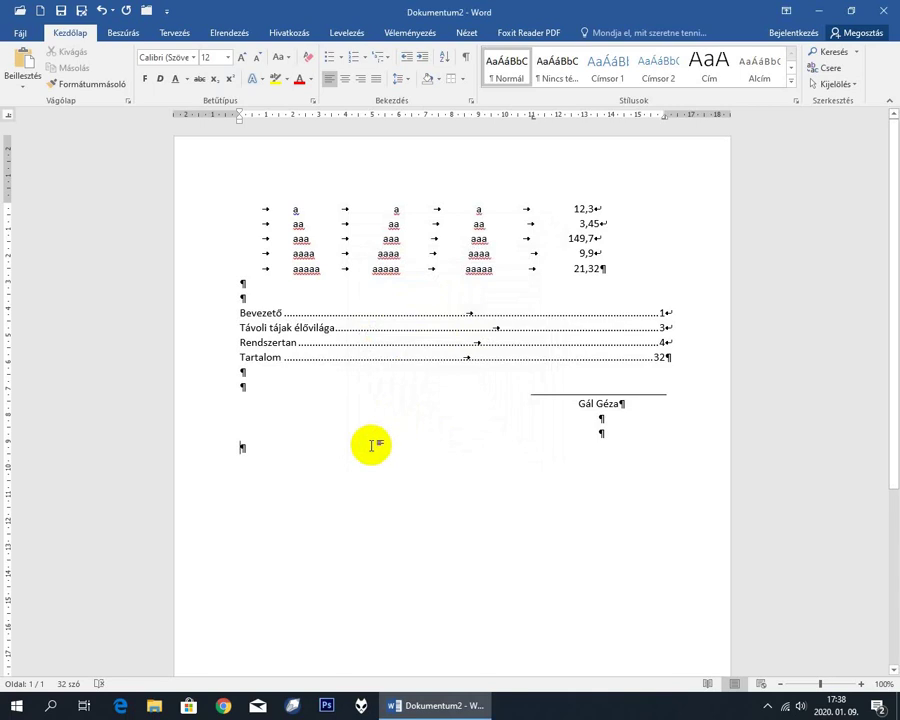
Step: Run an underline to the 16 cm stop and start a new line beneath it
{"action": "key", "text": "Tab"}
{"action": "key", "text": "Tab"}
{"action": "key", "text": "Tab"}
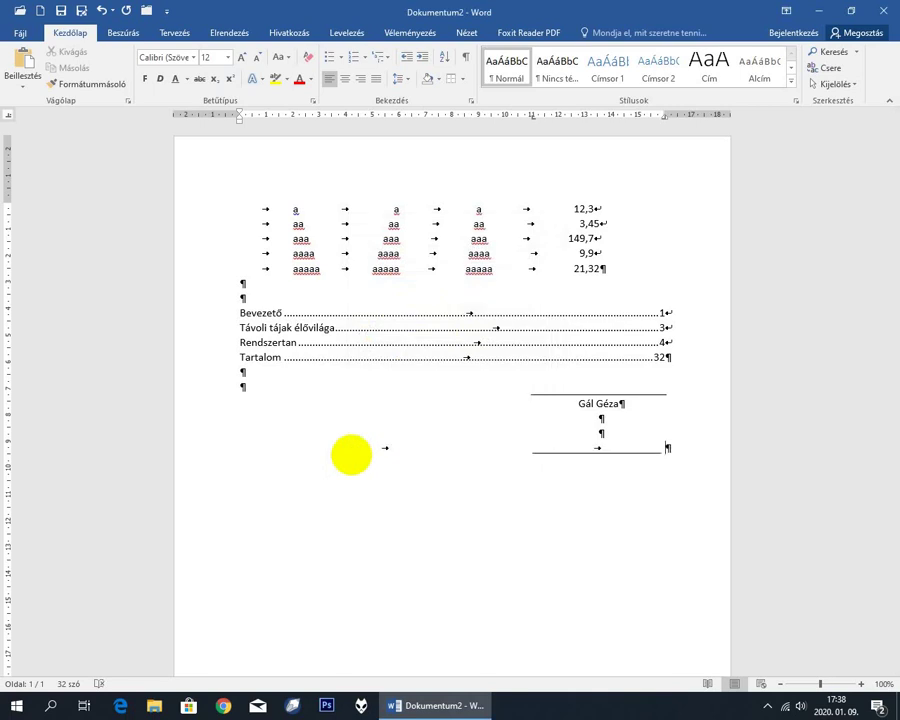
{"action": "key", "text": "Return"}
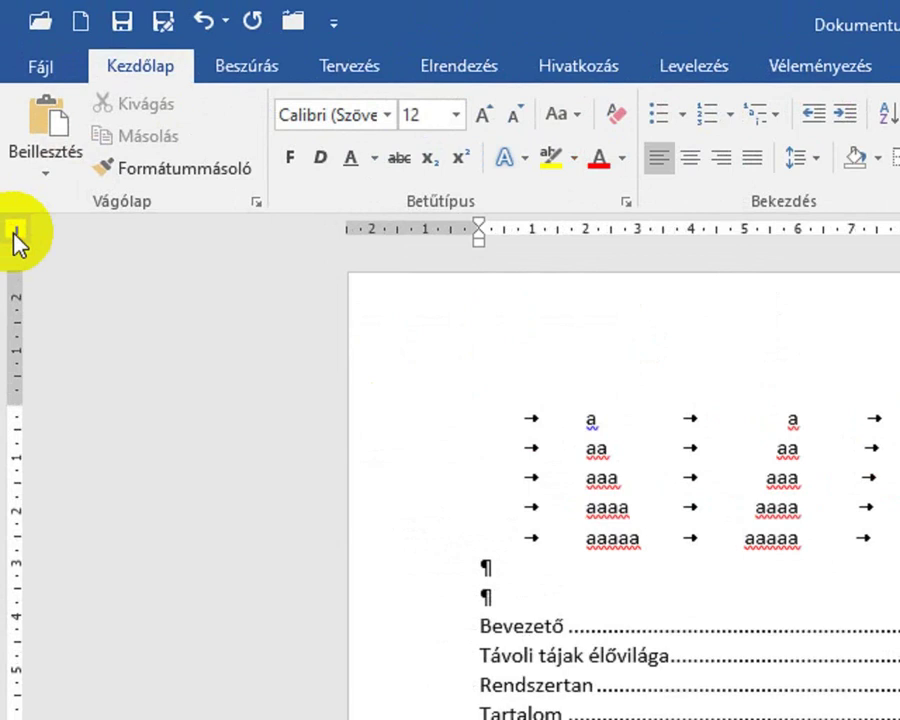
Step: Set a centred tab stop near 13.5 cm on the ruler
{"action": "left_click", "coordinate": [15, 233]}
{"action": "left_click", "coordinate": [15, 233]}
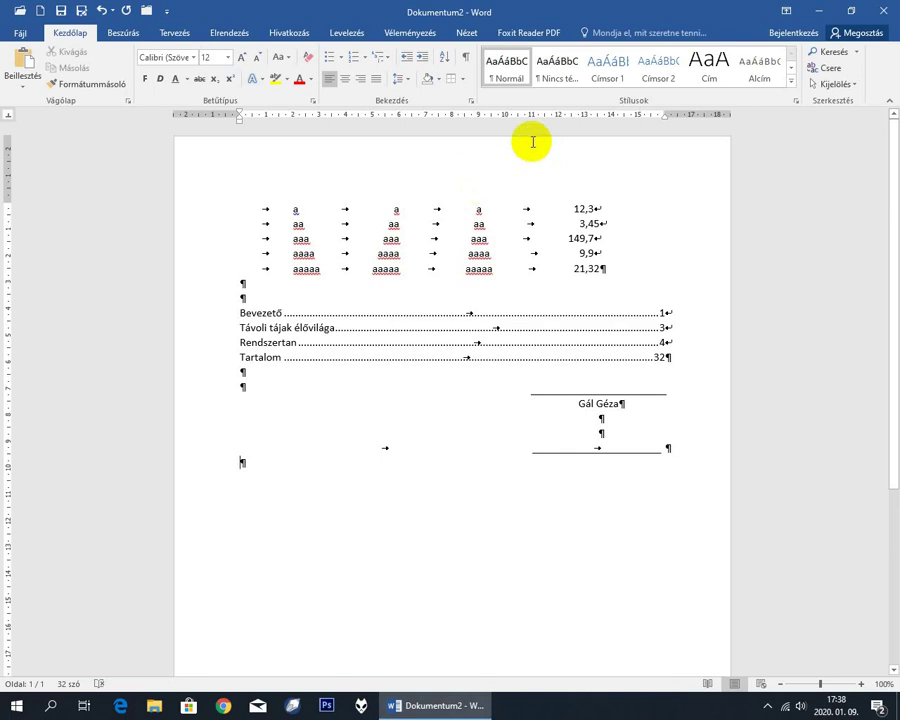
{"action": "left_click", "coordinate": [596, 116]}
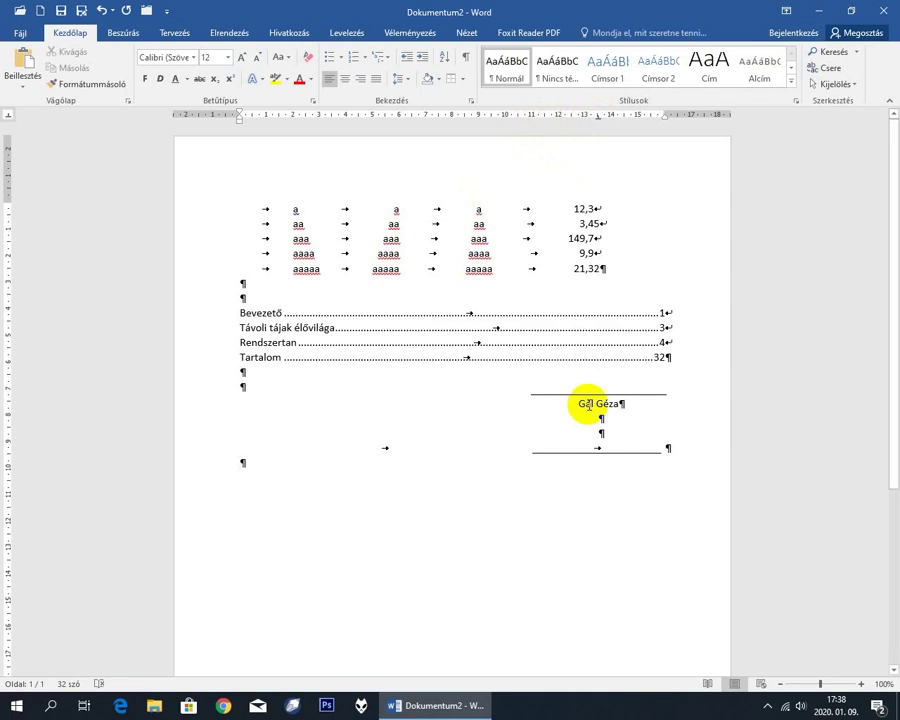
Step: Type the second signer's name and the title üzletvezető below it, then add empty lines
{"action": "double_click", "coordinate": [605, 470]}
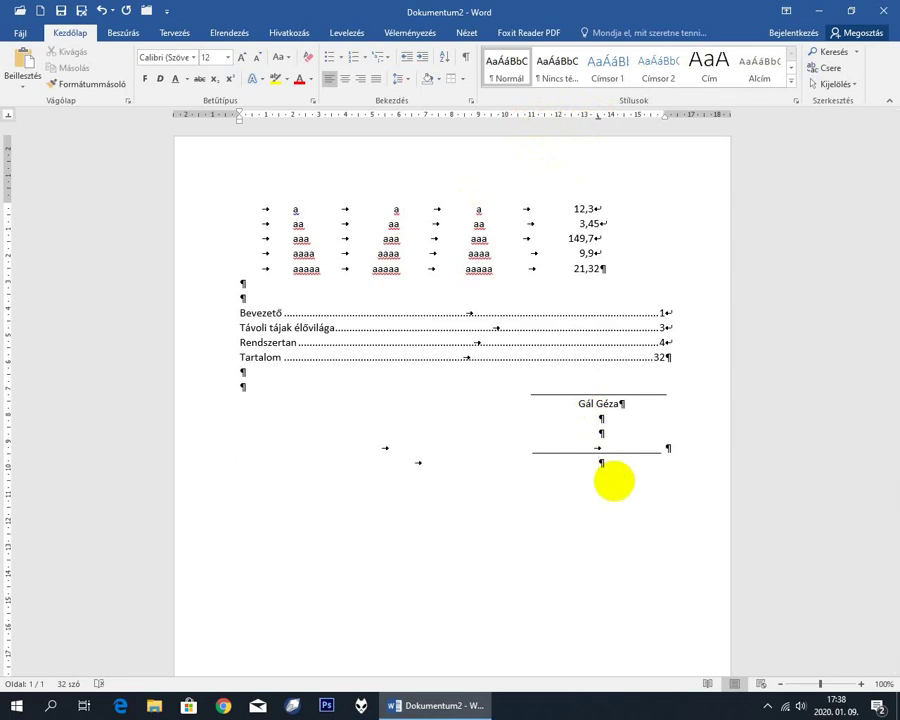
{"action": "type", "text": "Don"}
{"action": "type", "text": " Die"}
{"action": "type", "text": "go"}
{"action": "key", "text": "shift+Return"}
{"action": "type", "text": "etvezető"}
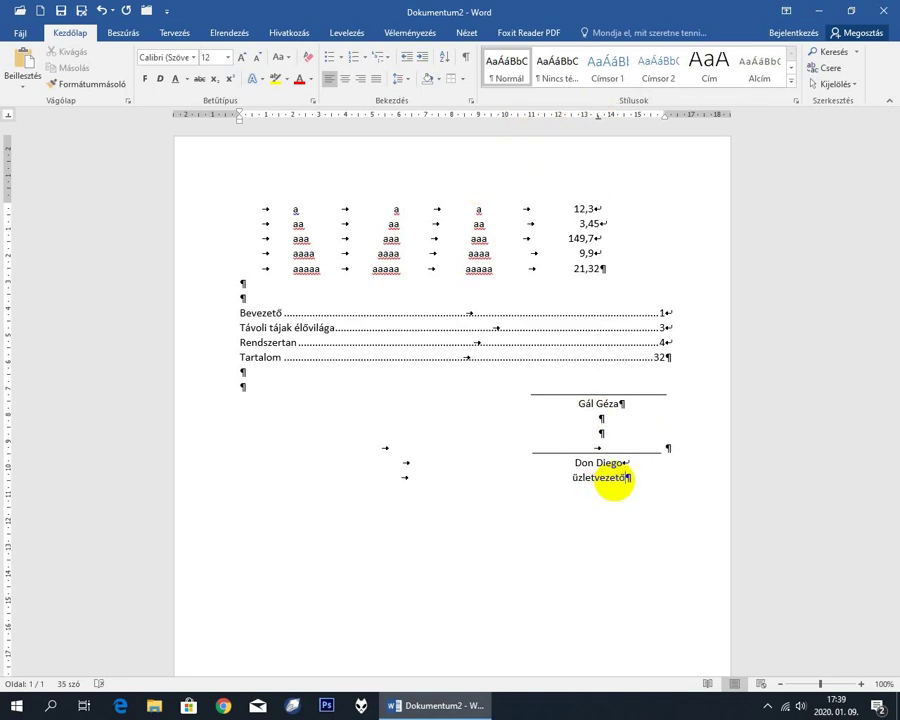
{"action": "key", "text": "Return"}
{"action": "key", "text": "Return"}
{"action": "key", "text": "Return"}
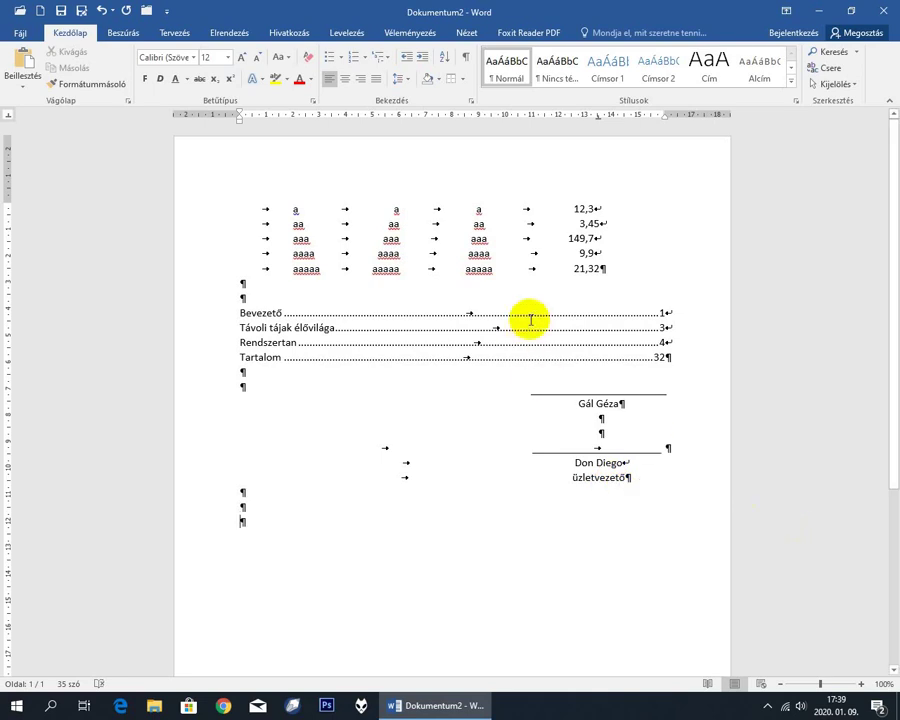
Step: Clear all existing tabs and add a left tab stop at 3 cm
{"action": "left_click", "coordinate": [469, 101]}
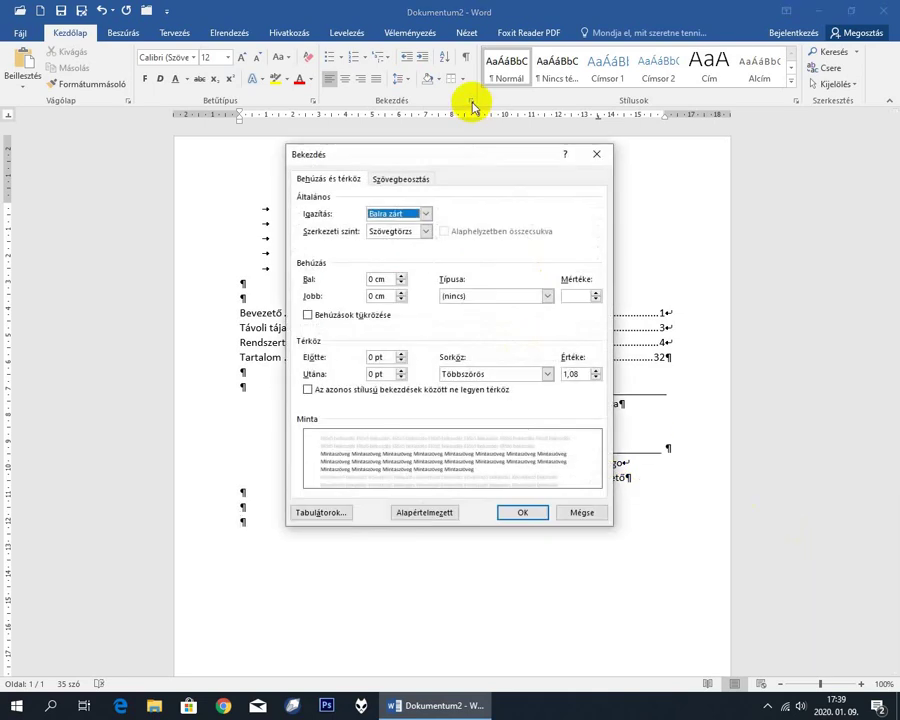
{"action": "left_click", "coordinate": [337, 517]}
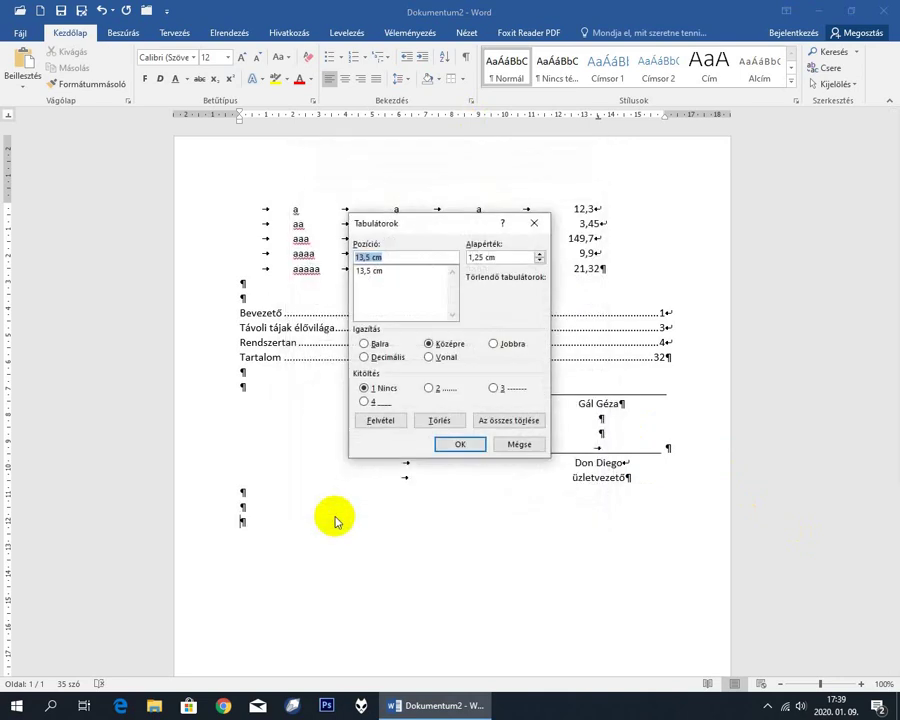
{"action": "left_click", "coordinate": [500, 428]}
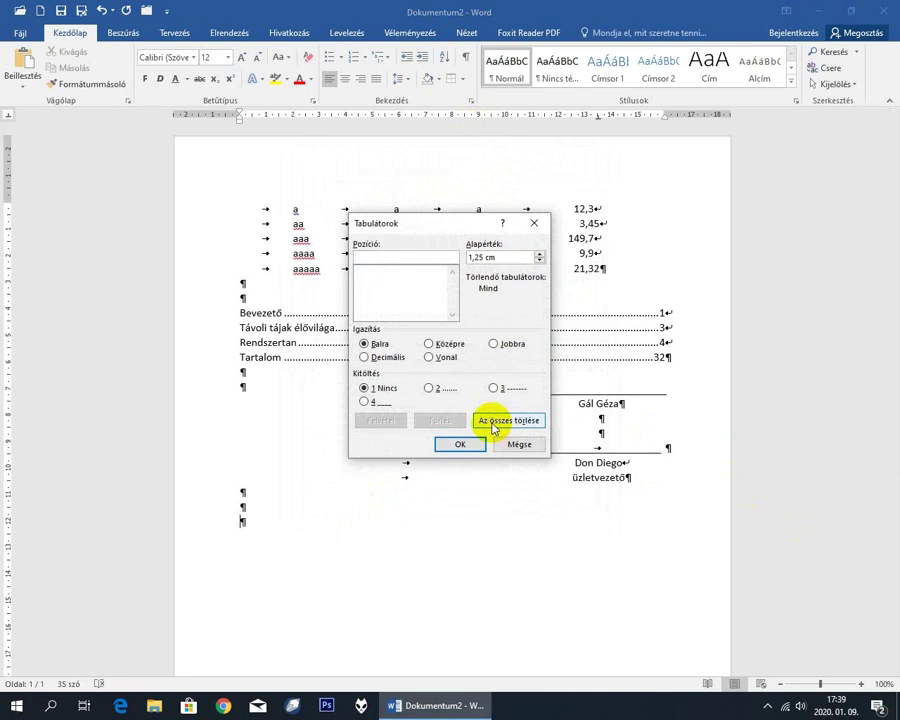
{"action": "type", "text": "3"}
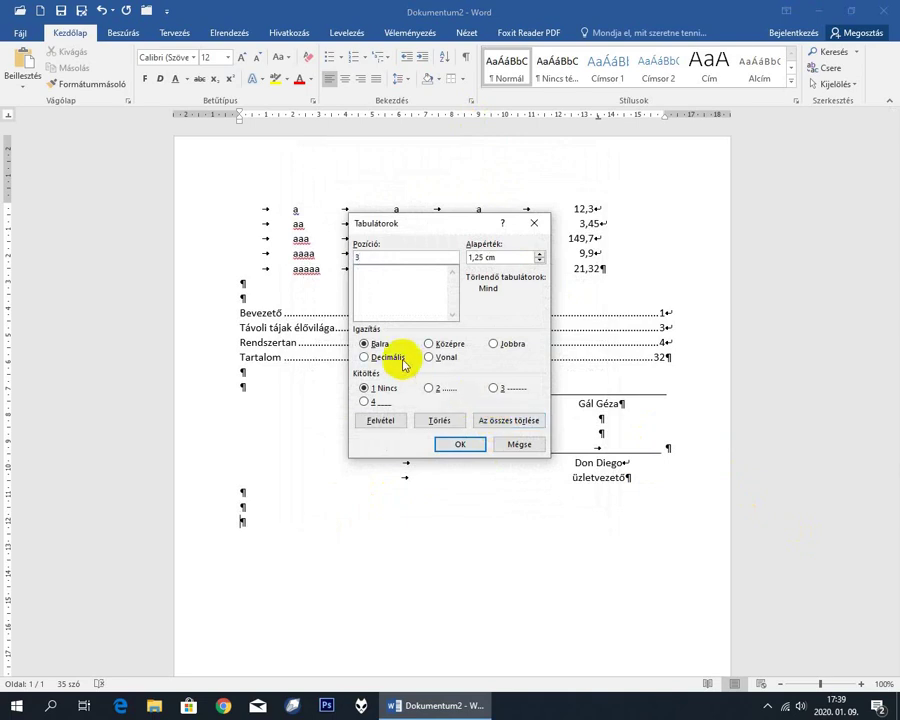
{"action": "type", "text": "3"}
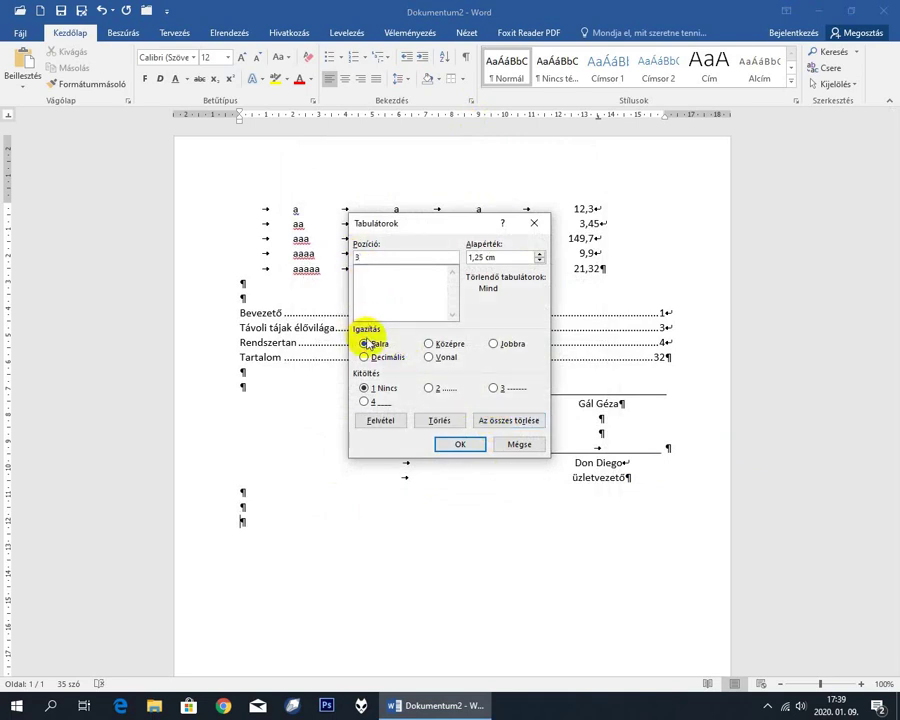
{"action": "left_click", "coordinate": [377, 420]}
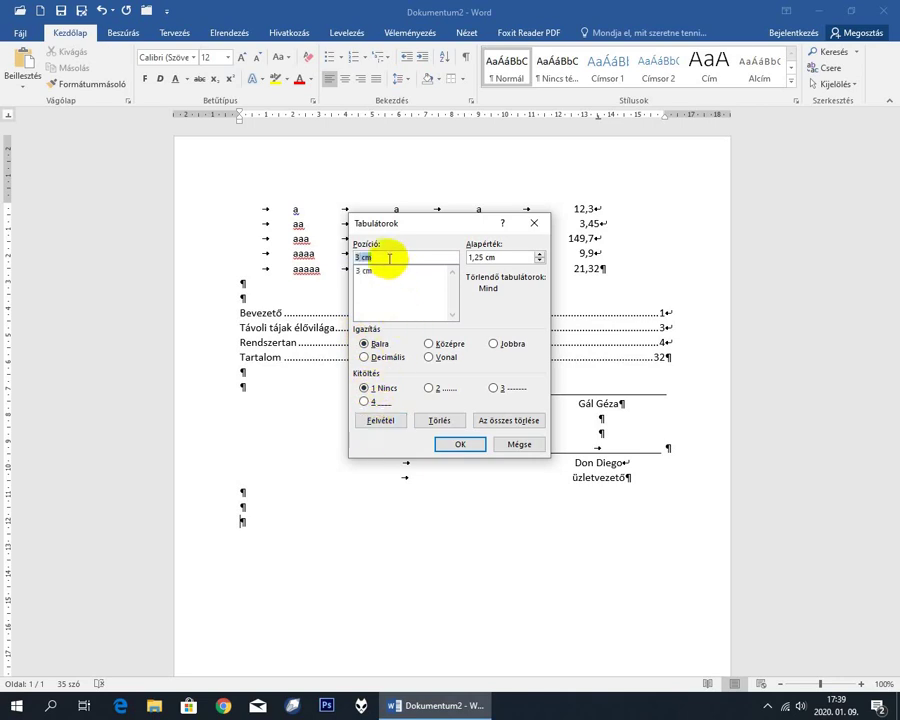
Step: Add a decimal tab at 6 cm and a right tab at 10 cm with dotted leader
{"action": "type", "text": "6"}
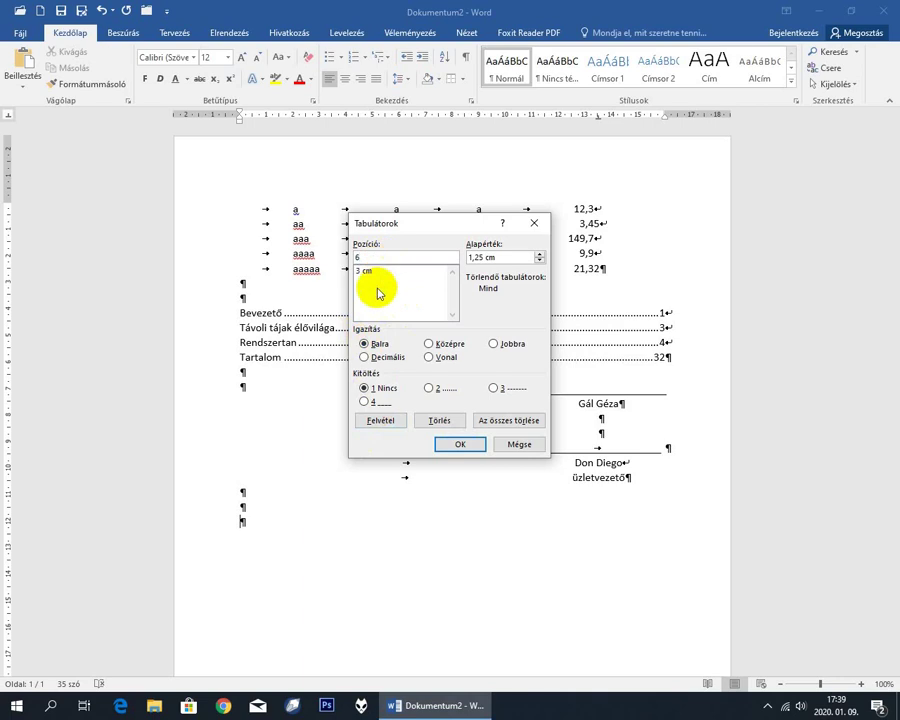
{"action": "left_click", "coordinate": [364, 358]}
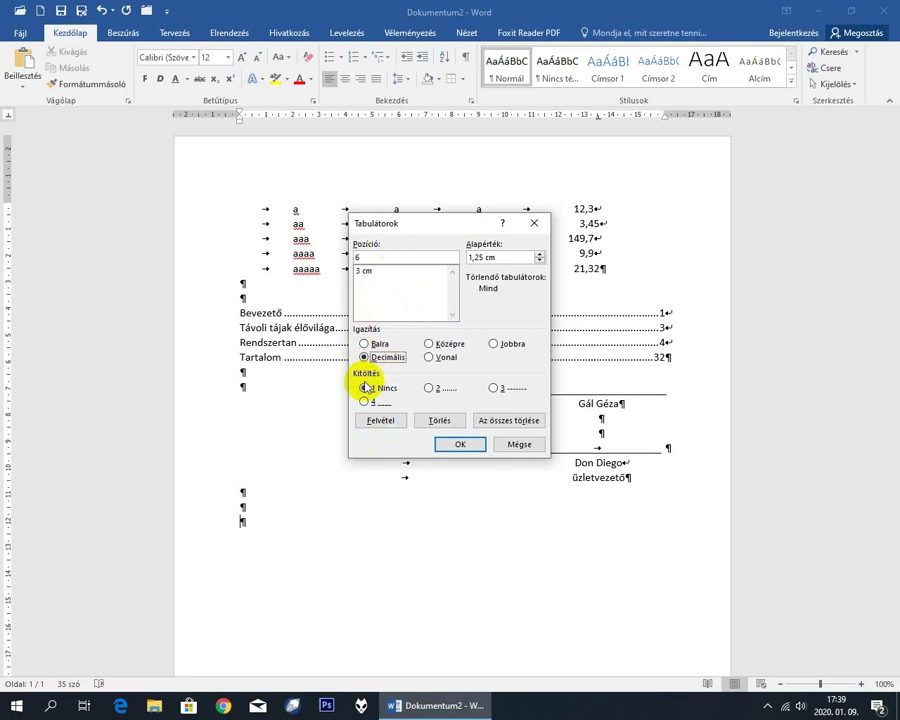
{"action": "left_click", "coordinate": [378, 420]}
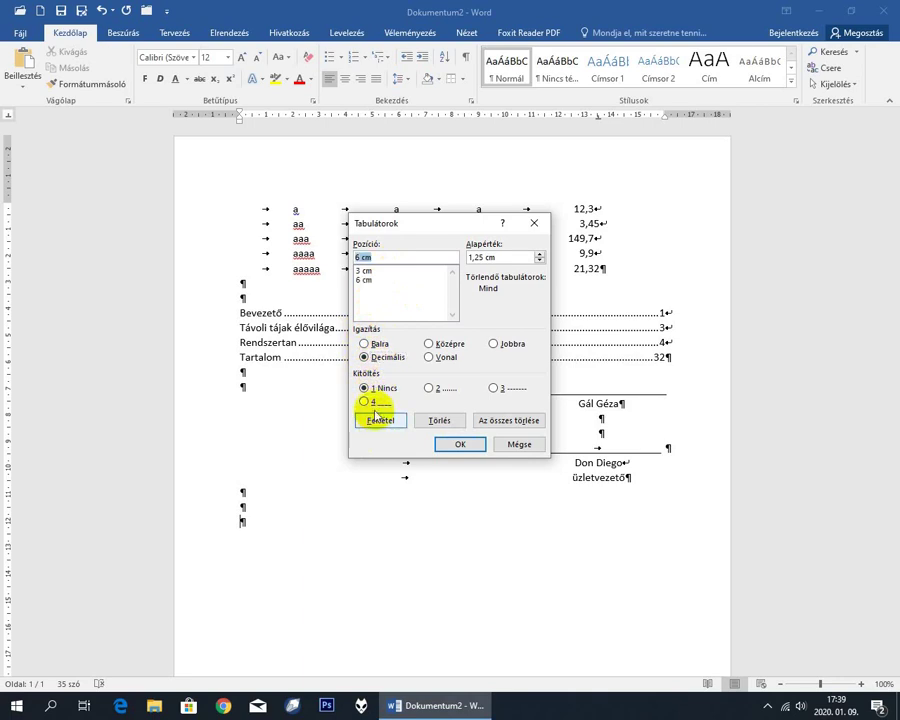
{"action": "type", "text": "10"}
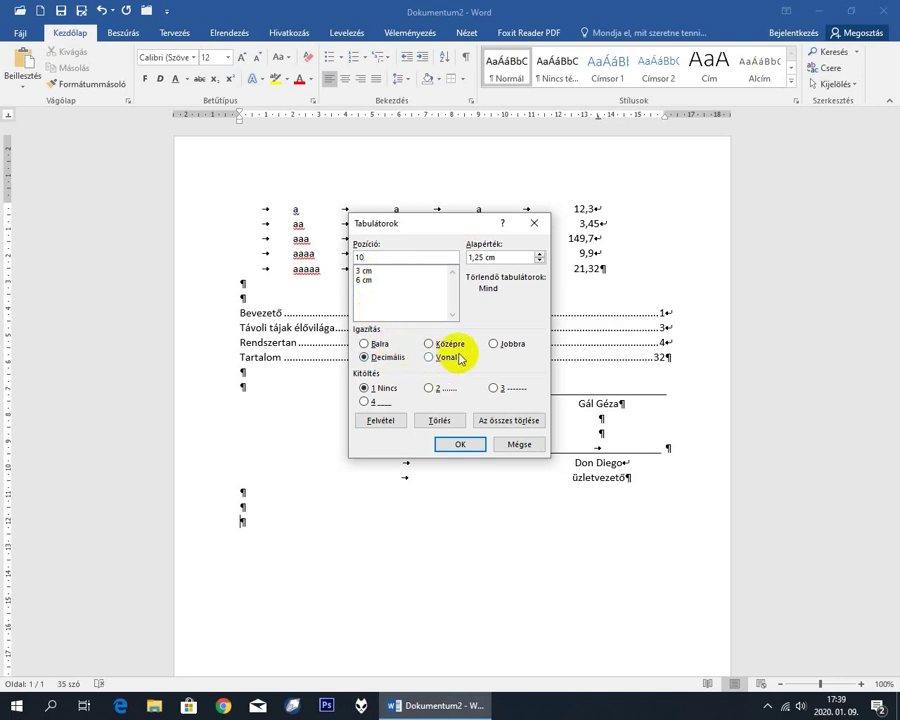
{"action": "left_click", "coordinate": [496, 345]}
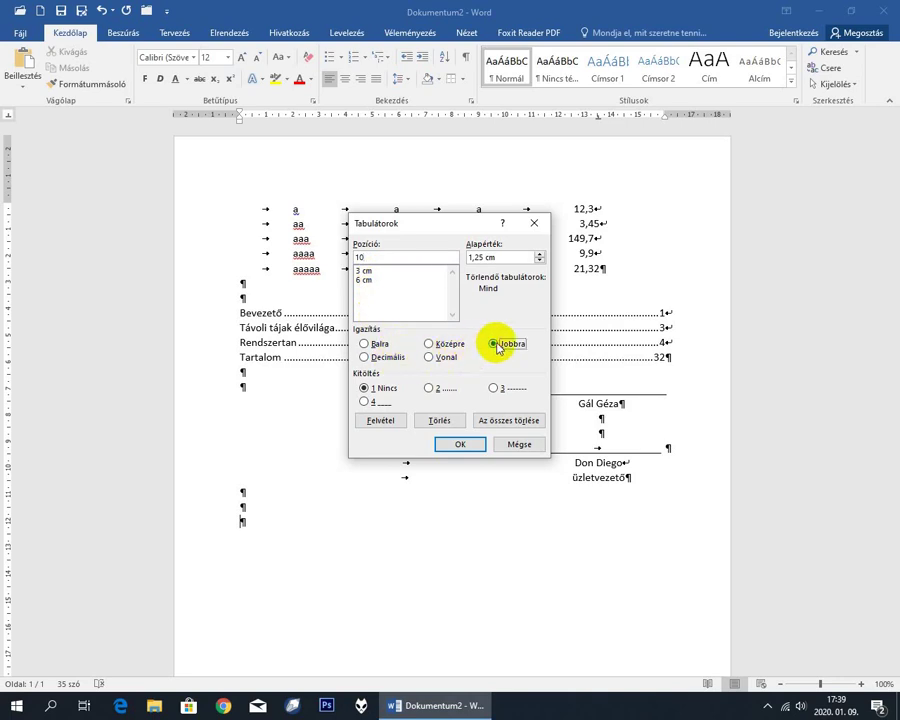
{"action": "left_click", "coordinate": [430, 389]}
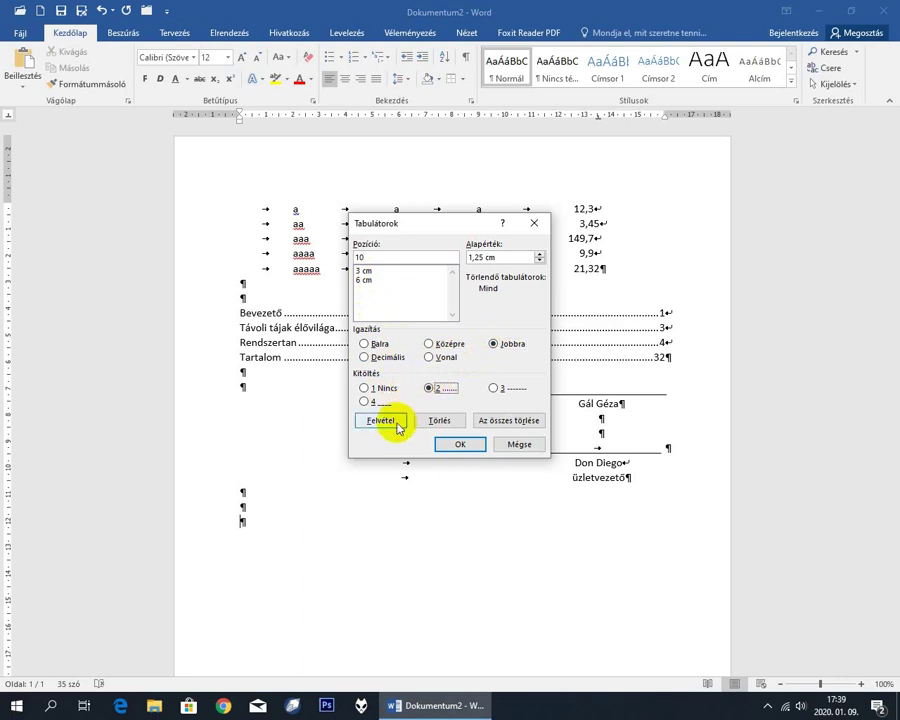
{"action": "left_click", "coordinate": [399, 427]}
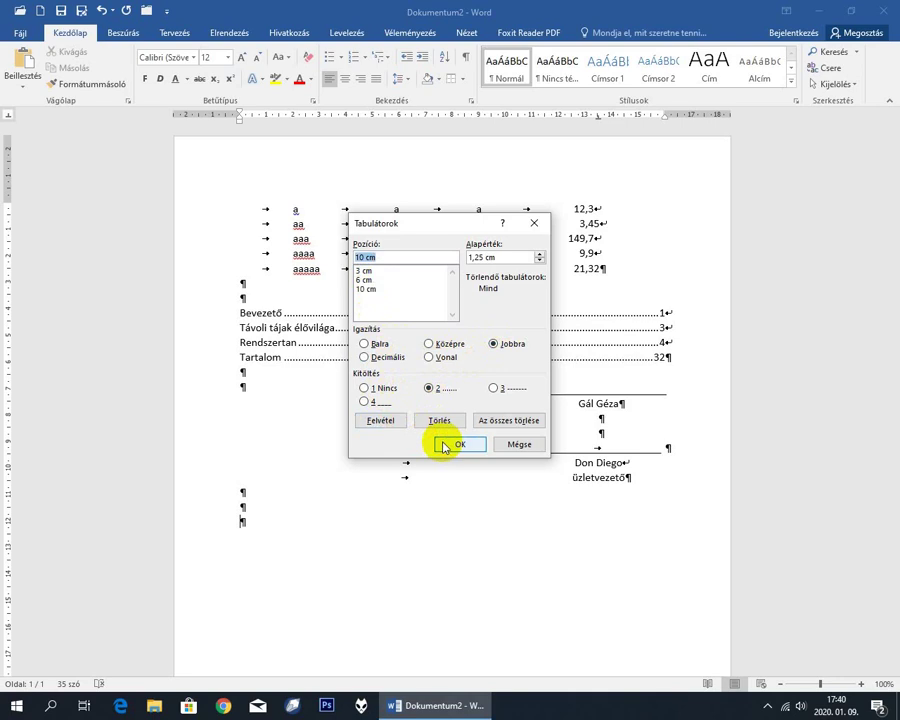
{"action": "left_click", "coordinate": [446, 447]}
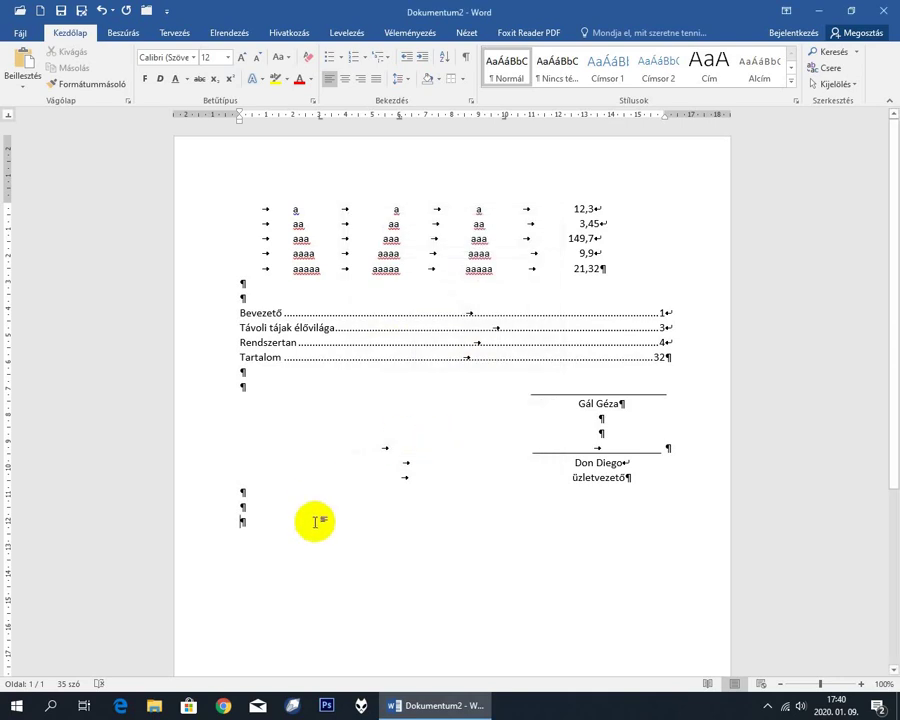
Step: Complete the bora row with price 1,13 and colour sárga
{"action": "double_click", "coordinate": [352, 518]}
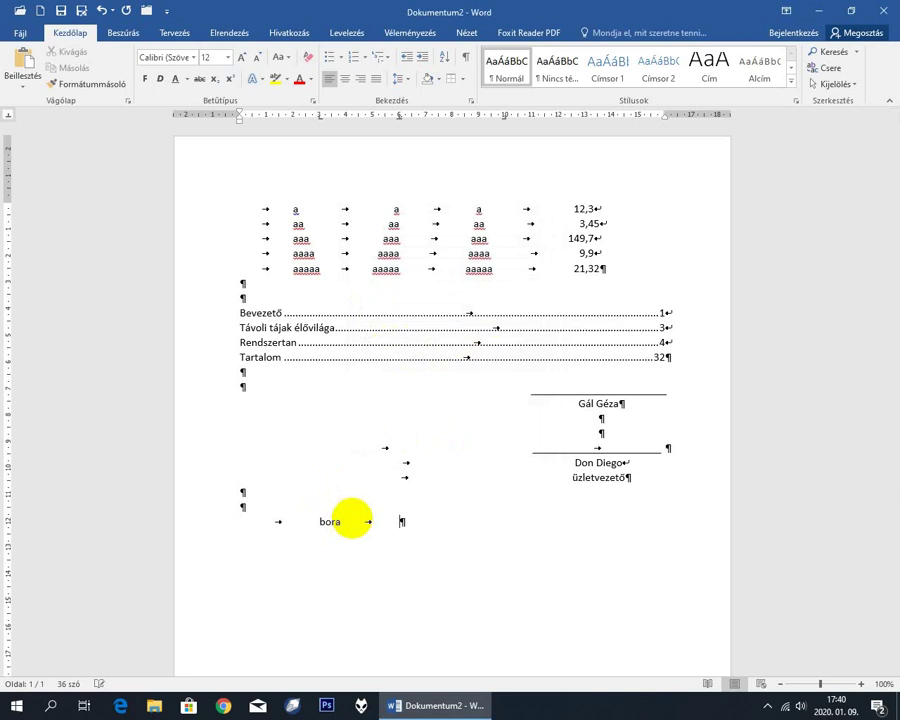
{"action": "type", "text": "1,13"}
{"action": "key", "text": "Tab"}
{"action": "type", "text": "a"}
{"action": "key", "text": "shift+Return"}
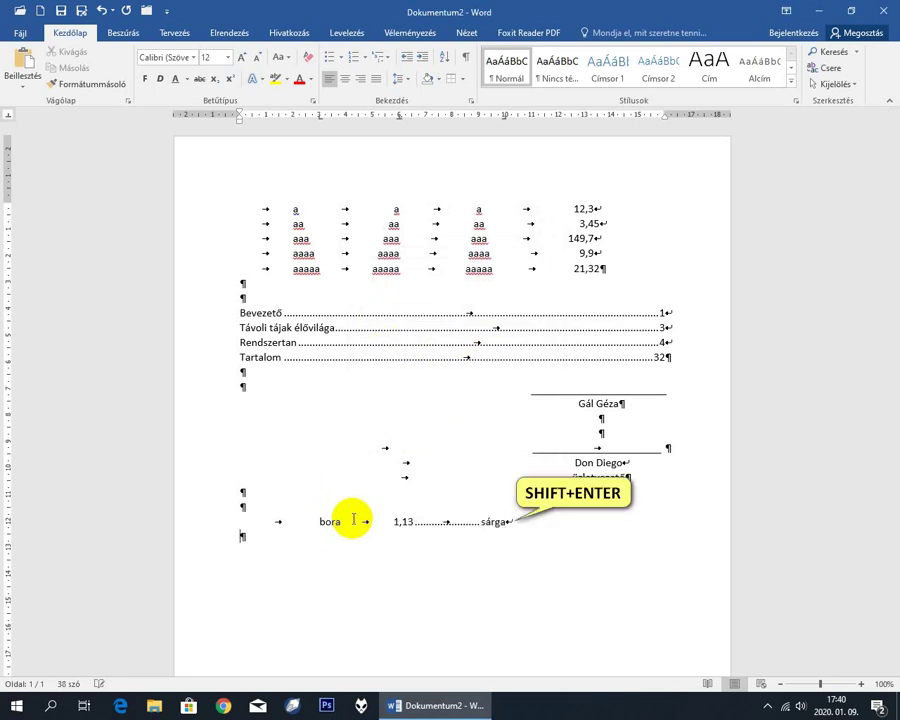
Step: Add the focus row with 50,98 zöld
{"action": "key", "text": "Tab"}
{"action": "type", "text": "f"}
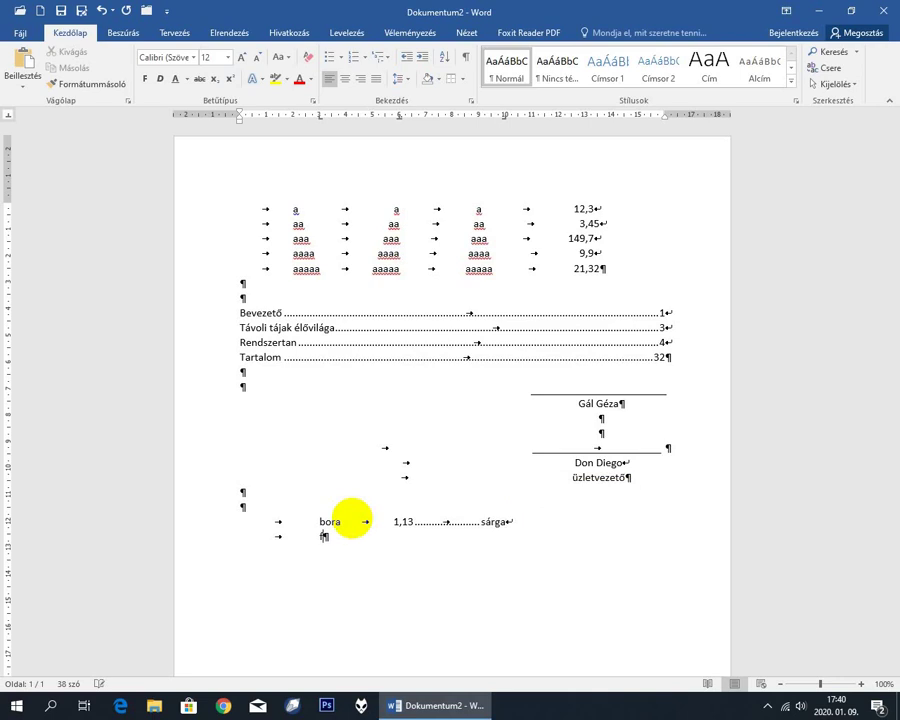
{"action": "type", "text": "ocus"}
{"action": "key", "text": "Tab"}
{"action": "key", "text": "Tab"}
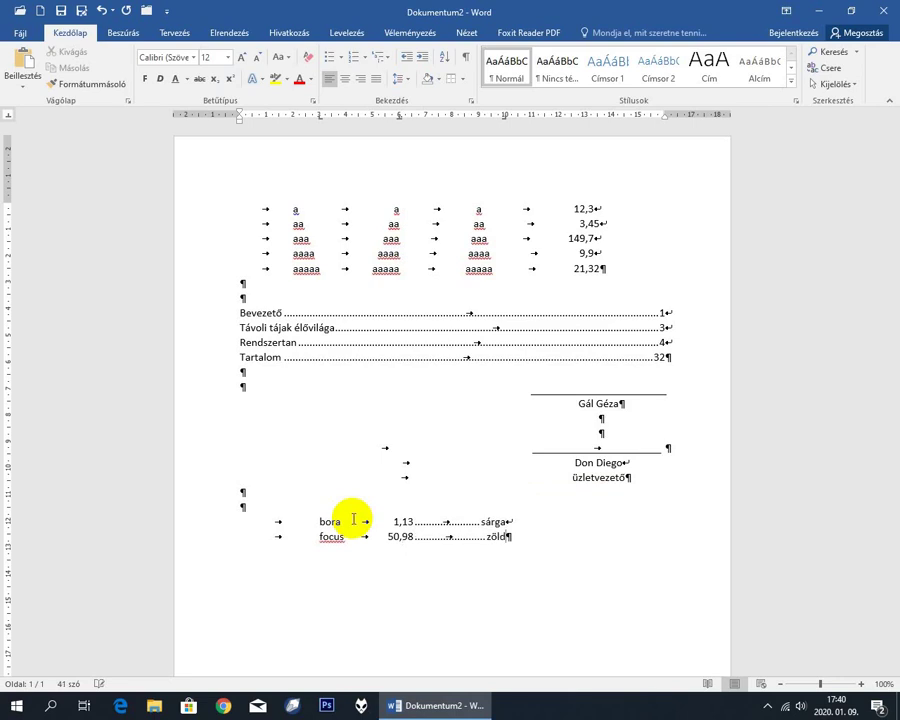
{"action": "key", "text": "shift+Return"}
{"action": "key", "text": "Tab"}
{"action": "key", "text": "Tab"}
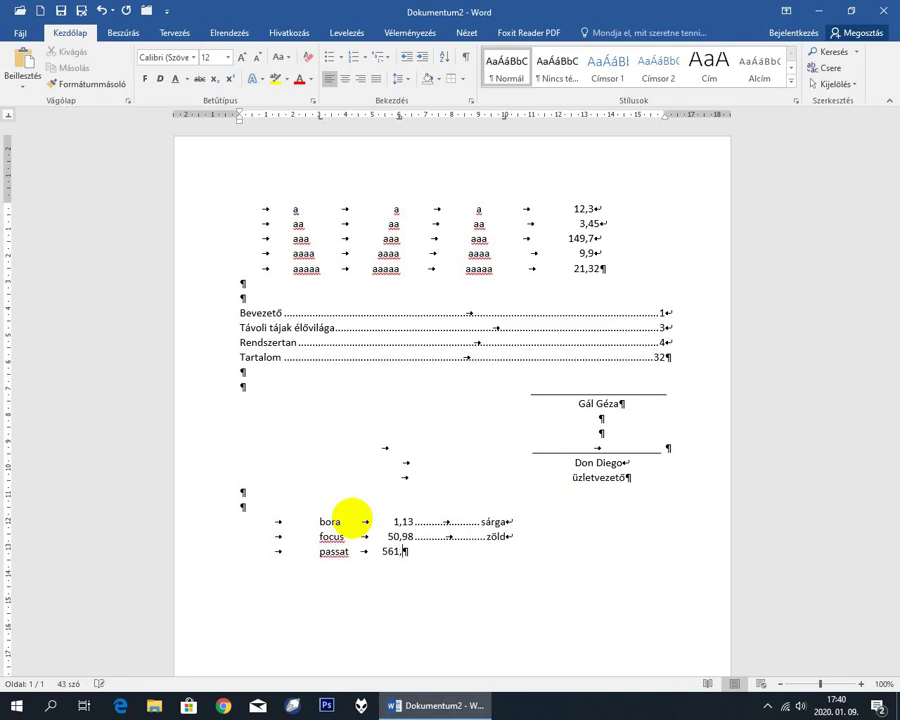
Step: Enter the passat row ending in kék and start the leon row
{"action": "type", "text": "05"}
{"action": "key", "text": "Tab"}
{"action": "type", "text": "kék"}
{"action": "key", "text": "shift+Return"}
{"action": "key", "text": "Tab"}
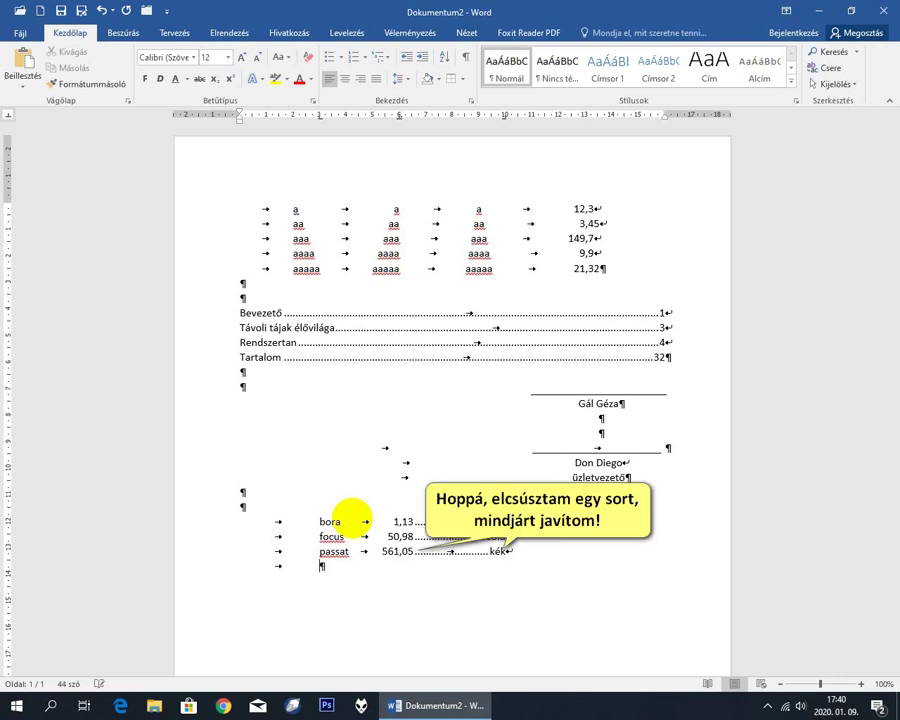
{"action": "type", "text": "leon"}
{"action": "key", "text": "Tab"}
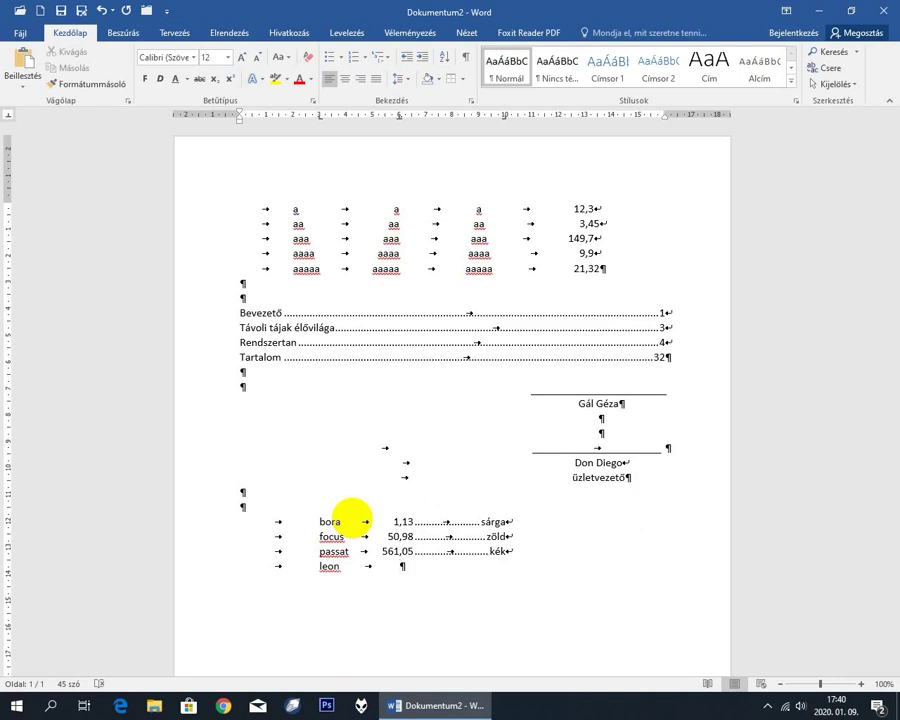
Step: Correct the misplaced price so passat reads 1,4 and leon shows 561,05 kék
{"action": "key", "text": "BackSpace"}
{"action": "key", "text": "BackSpace"}
{"action": "key", "text": "BackSpace"}
{"action": "key", "text": "BackSpace"}
{"action": "key", "text": "BackSpace"}
{"action": "type", "text": ",4"}
{"action": "type", "text": "6"}
{"action": "type", "text": "1,"}
{"action": "type", "text": "0"}
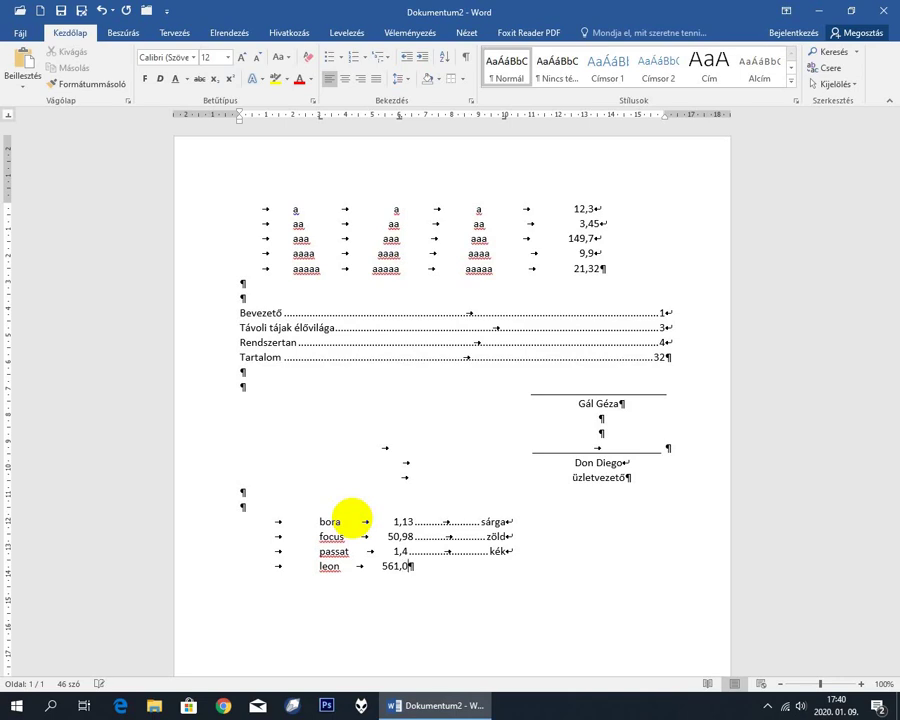
{"action": "type", "text": "5"}
{"action": "key", "text": "Tab"}
{"action": "type", "text": "kék"}
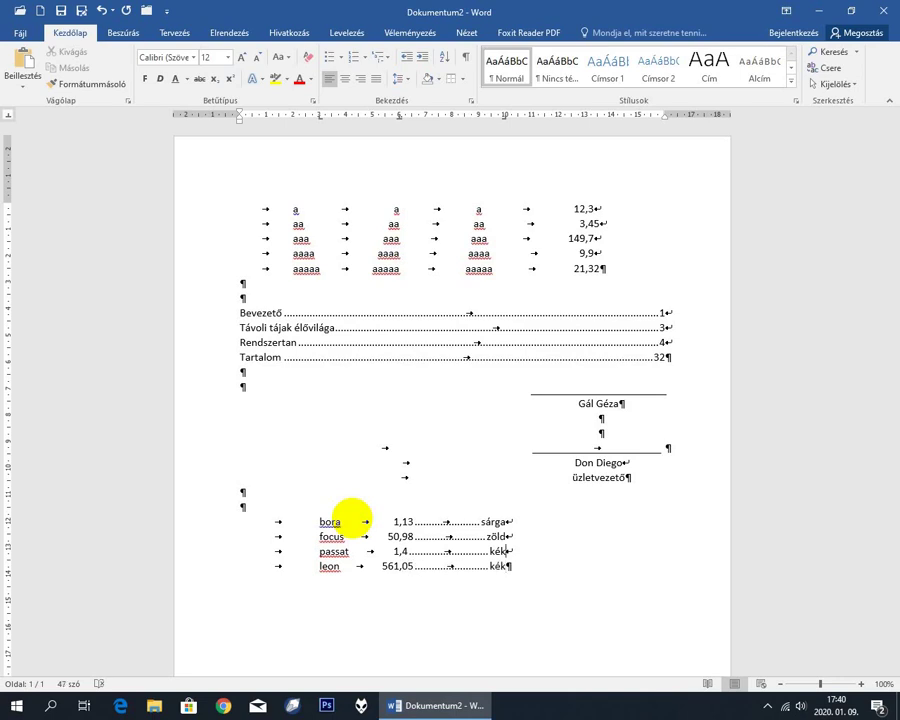
Step: Change the passat colour to narancssárga and add blank lines below the list
{"action": "key", "text": "BackSpace"}
{"action": "key", "text": "BackSpace"}
{"action": "key", "text": "BackSpace"}
{"action": "type", "text": "nar"}
{"action": "type", "text": "ancss"}
{"action": "type", "text": "árga"}
{"action": "key", "text": "Return"}
{"action": "key", "text": "Return"}
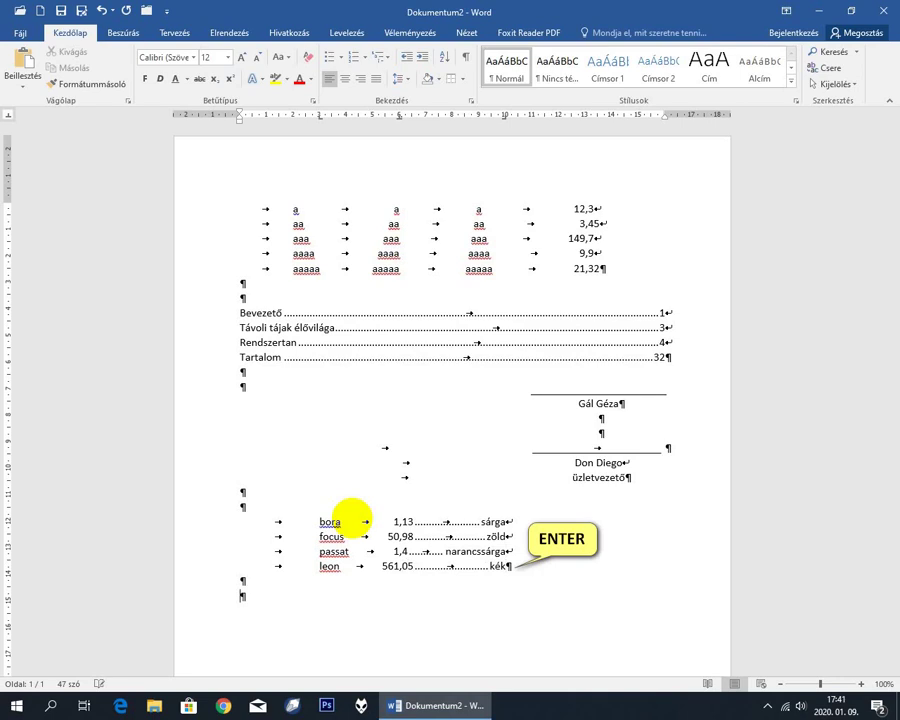
{"action": "scroll", "coordinate": [386, 402], "scroll_direction": "down", "scroll_amount": 3}
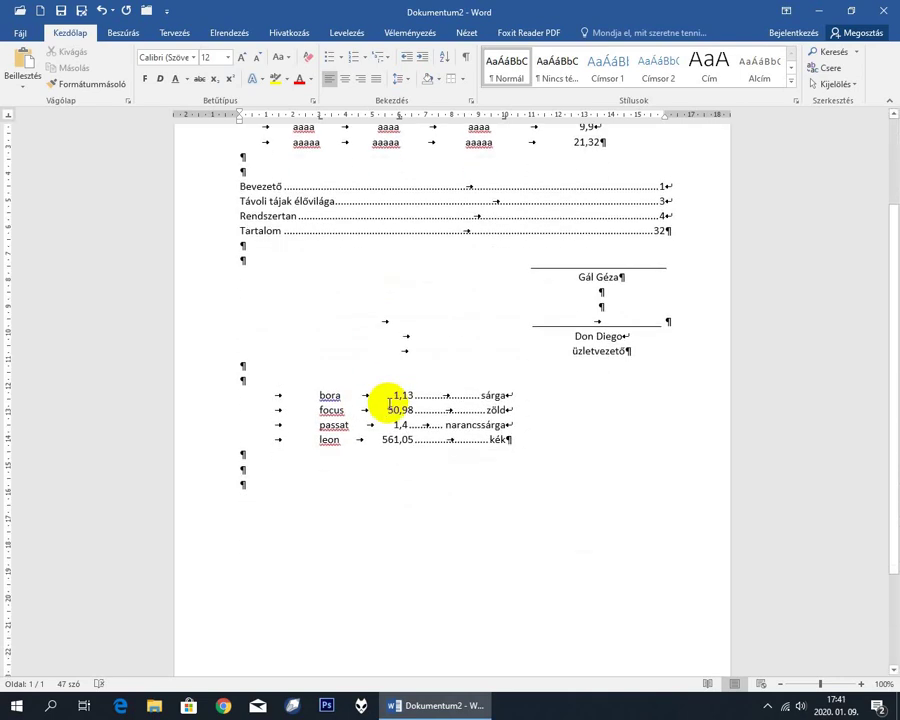
Step: Clear the last line's tab stops and add a 5 cm left stop with underline leader
{"action": "left_click", "coordinate": [472, 103]}
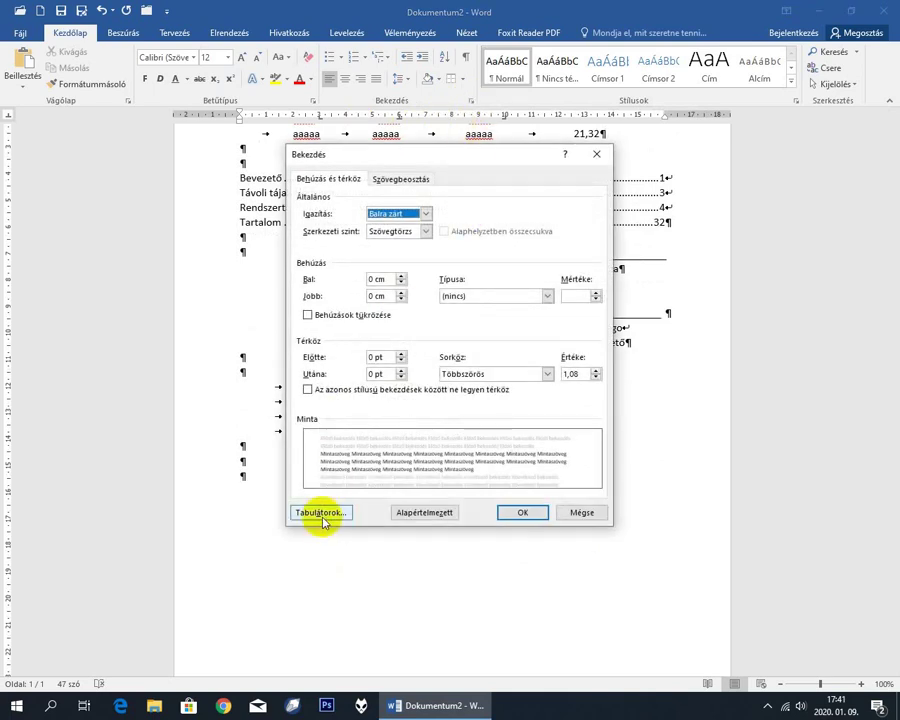
{"action": "left_click", "coordinate": [321, 513]}
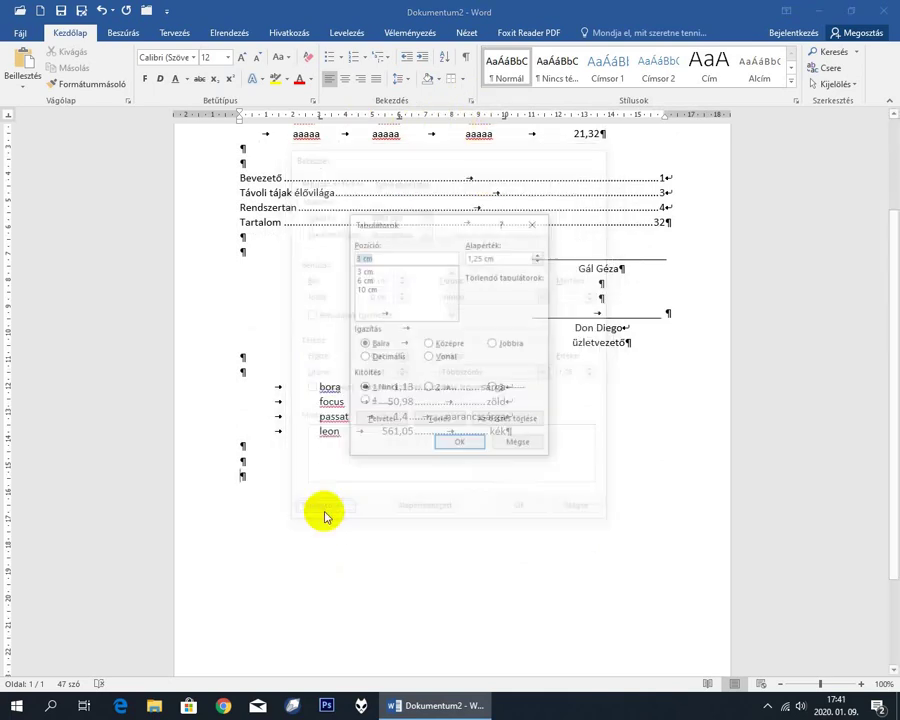
{"action": "left_click", "coordinate": [519, 423]}
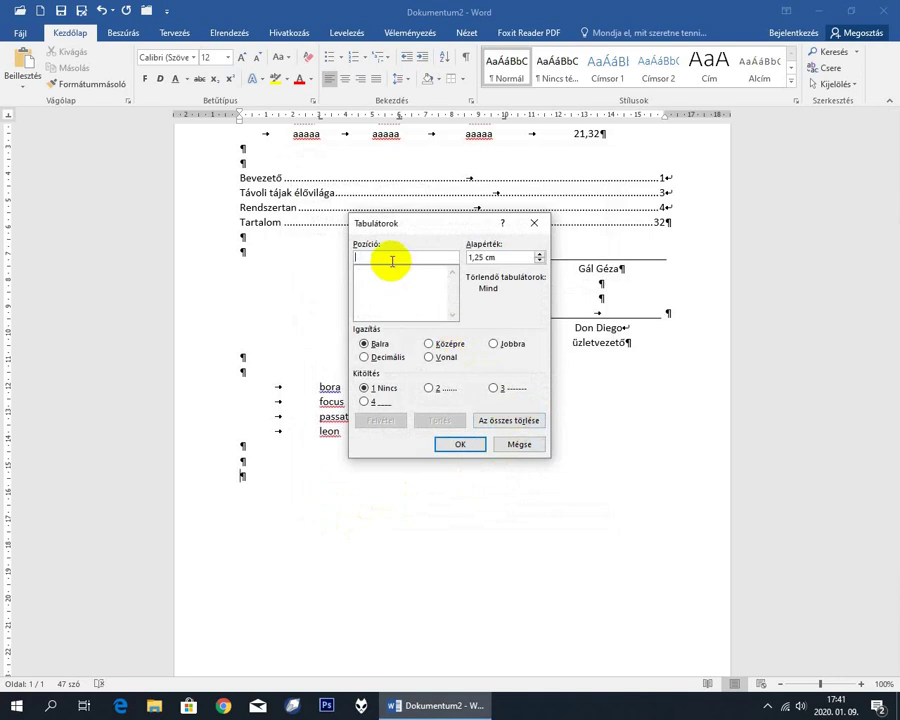
{"action": "type", "text": "5"}
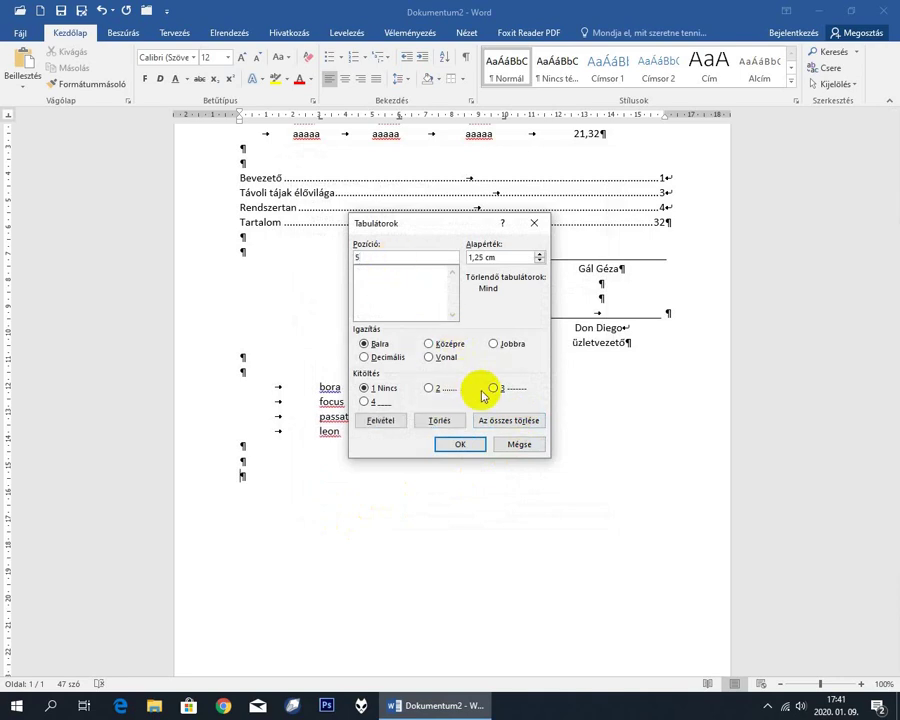
{"action": "left_click", "coordinate": [363, 402]}
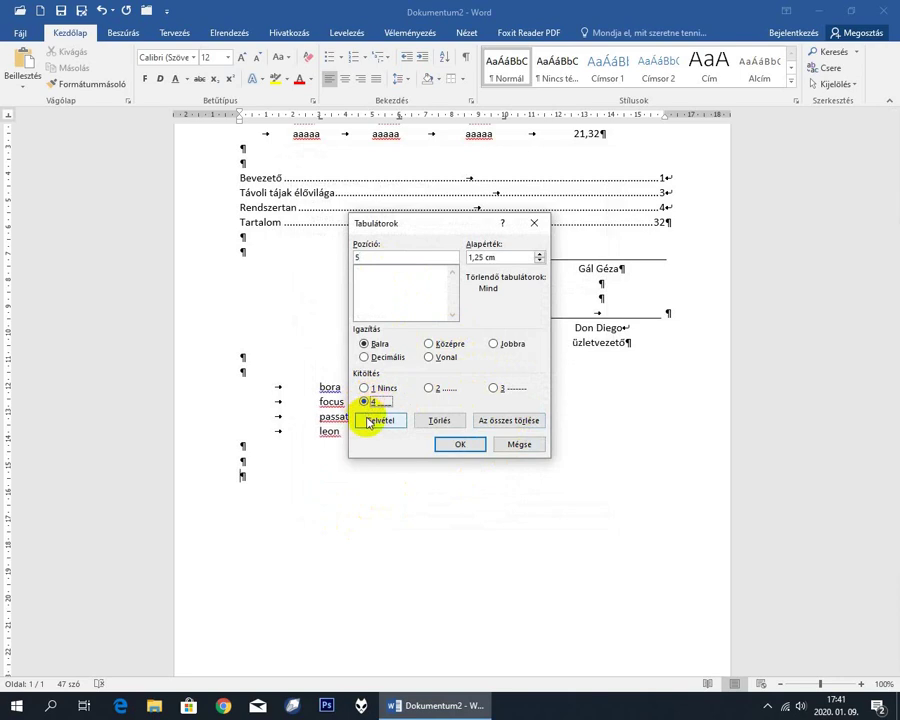
{"action": "left_click", "coordinate": [368, 421]}
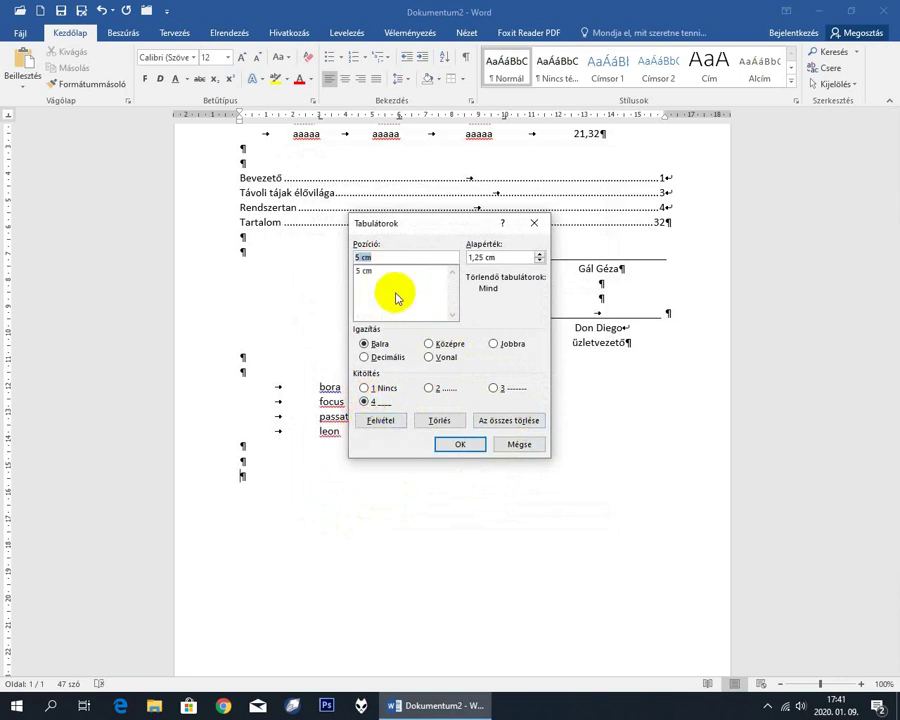
Step: Add a plain 11 cm left stop and a 16 cm right-aligned underlined stop
{"action": "type", "text": "11"}
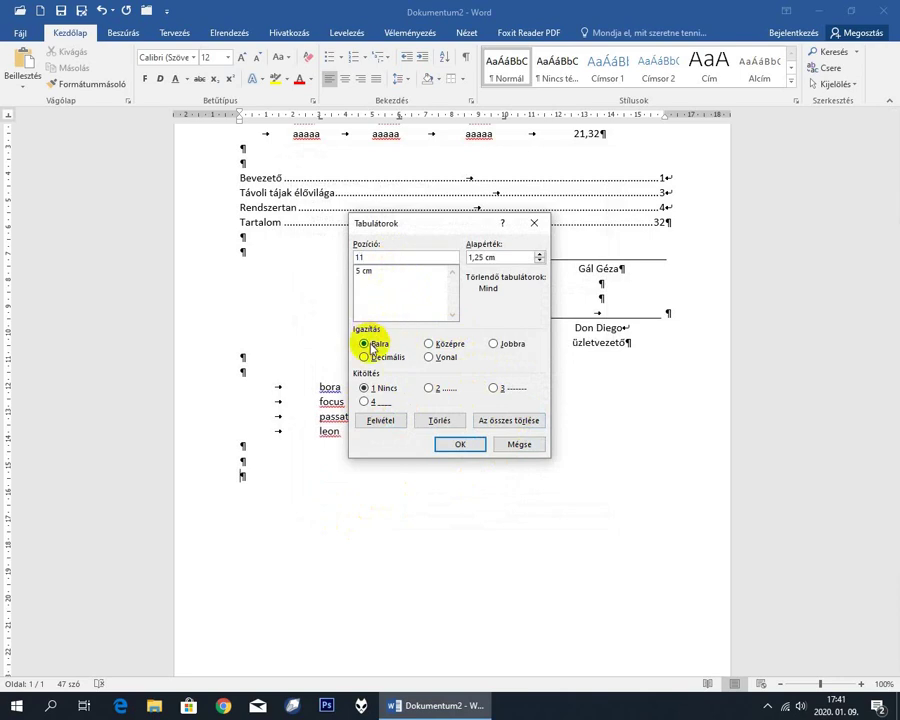
{"action": "left_click", "coordinate": [378, 421]}
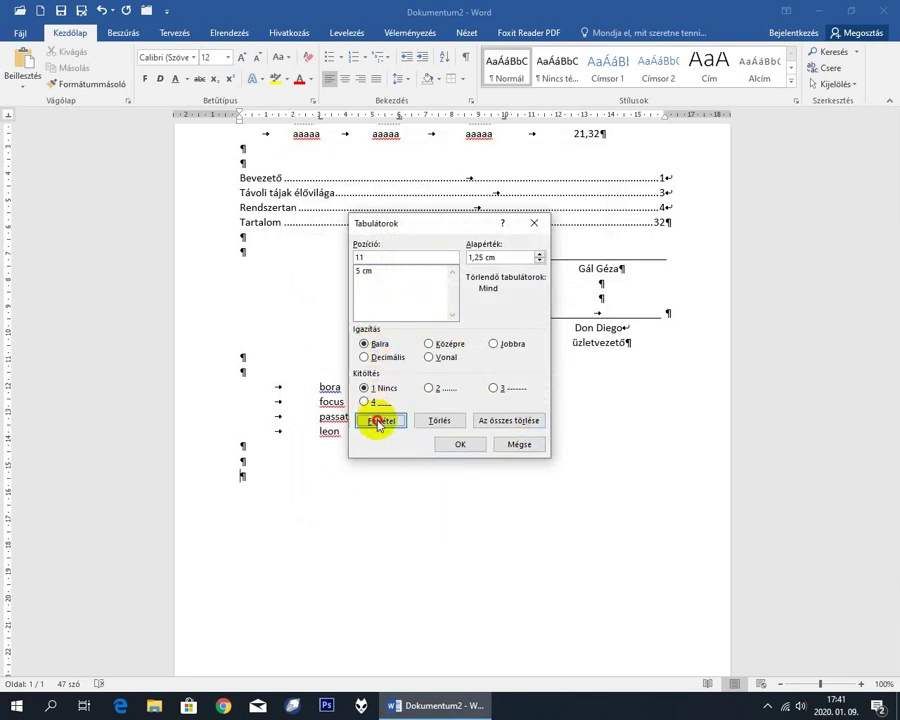
{"action": "type", "text": "16"}
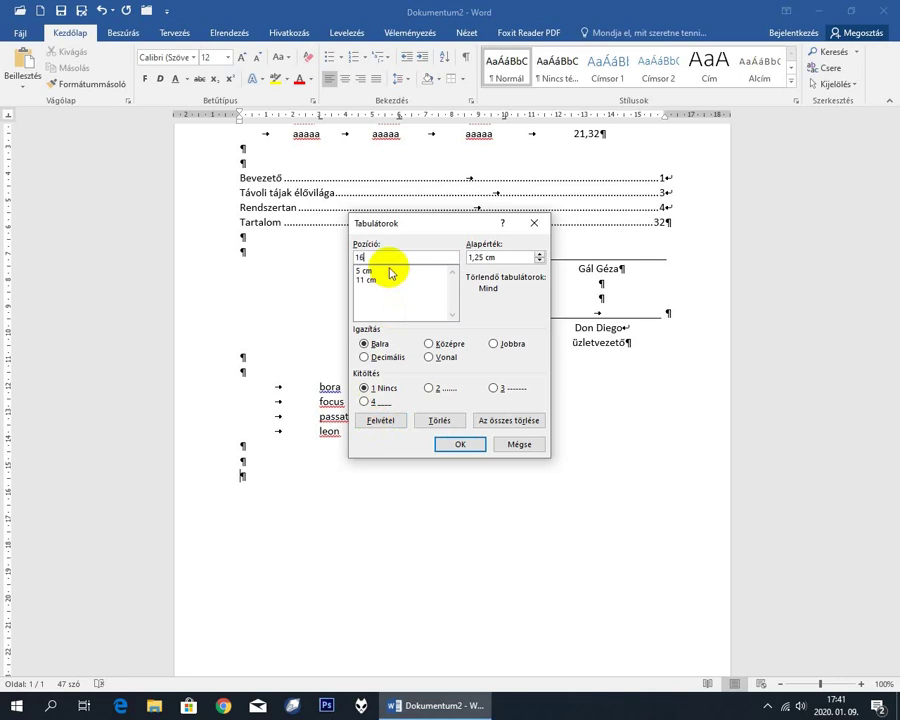
{"action": "left_click", "coordinate": [493, 345]}
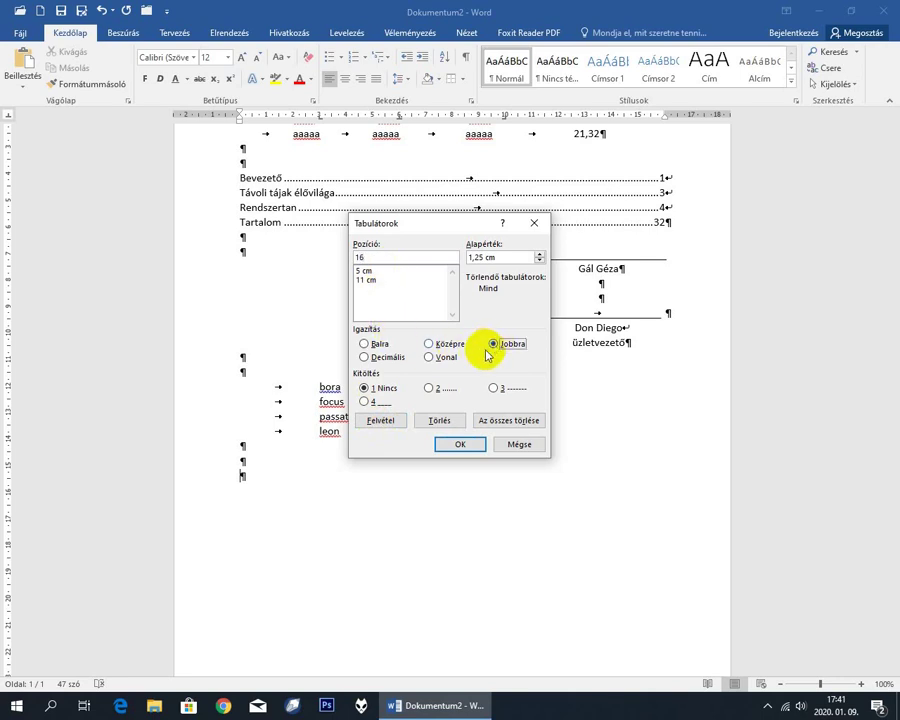
{"action": "left_click", "coordinate": [364, 401]}
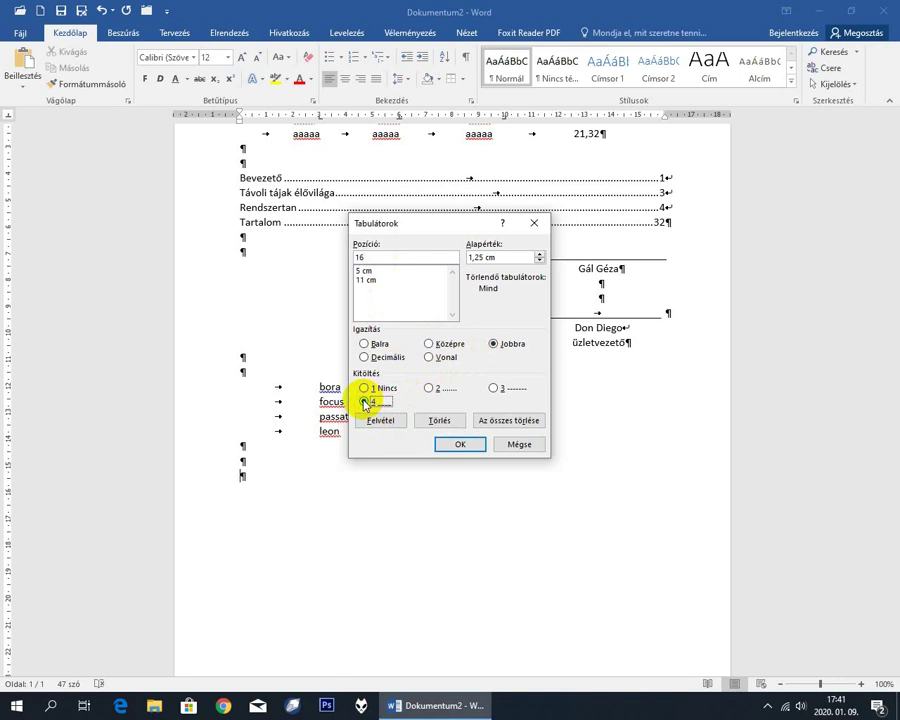
{"action": "left_click", "coordinate": [373, 421]}
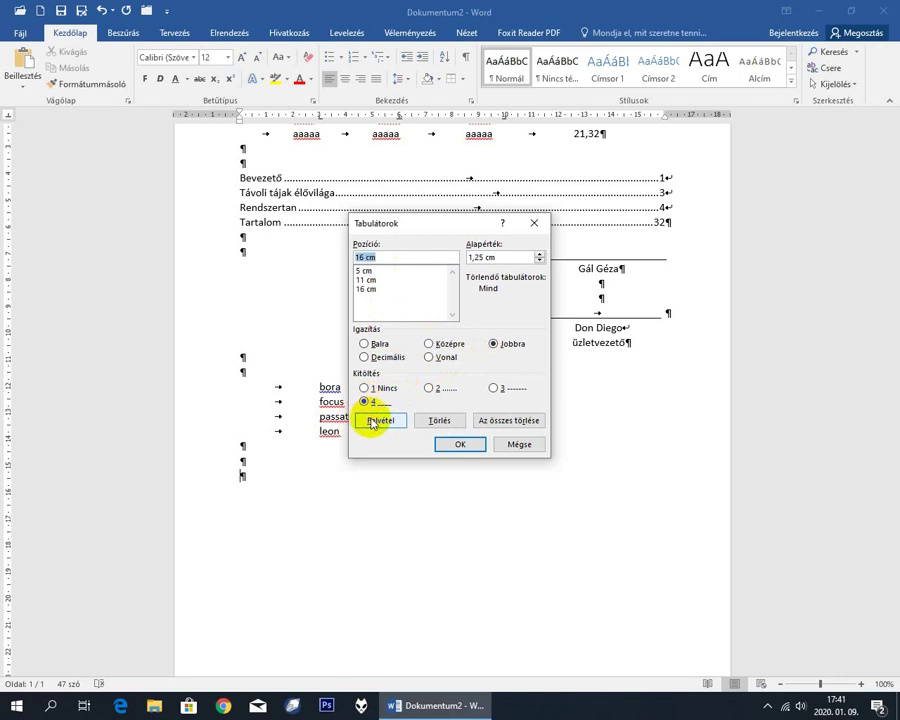
{"action": "left_click", "coordinate": [448, 446]}
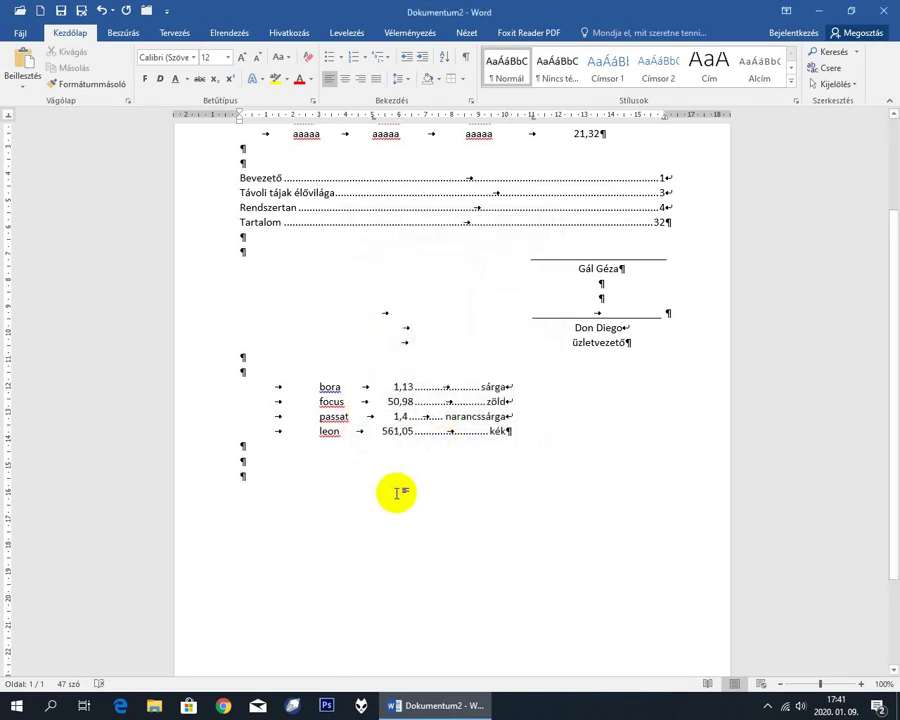
Step: Draw the underlined signature lines, start a new line, and drag an unwanted tab stop off the ruler
{"action": "key", "text": "Tab"}
{"action": "key", "text": "Tab"}
{"action": "key", "text": "Tab"}
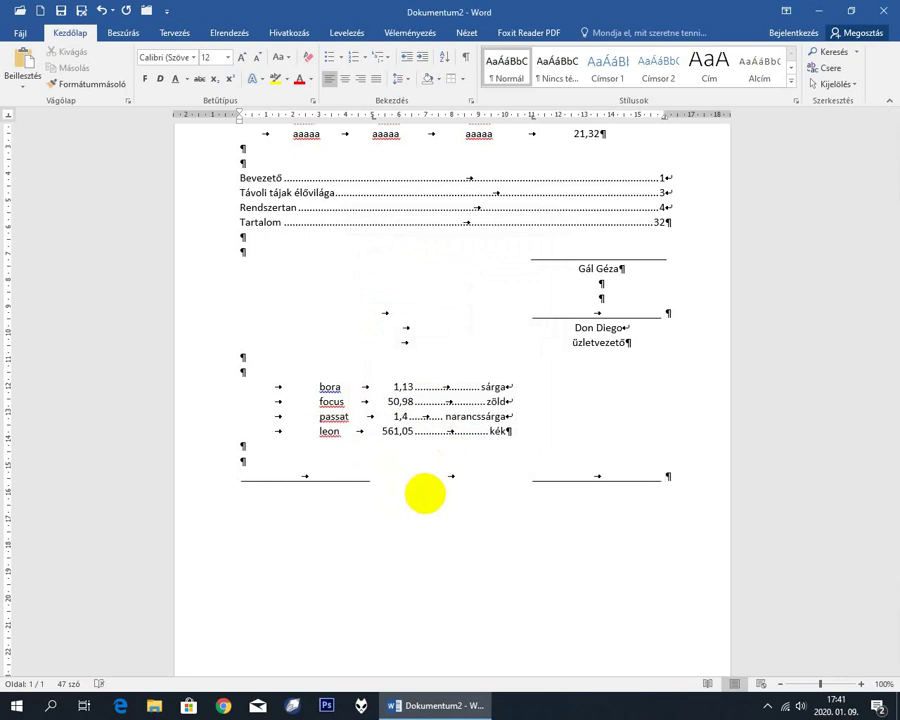
{"action": "key", "text": "Return"}
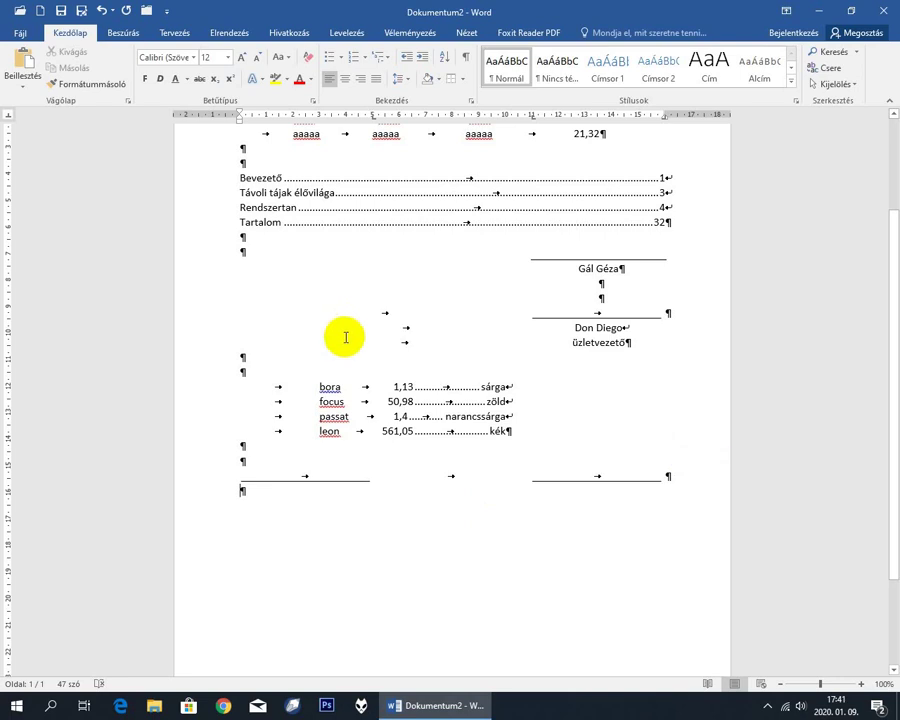
{"action": "left_click", "coordinate": [470, 102]}
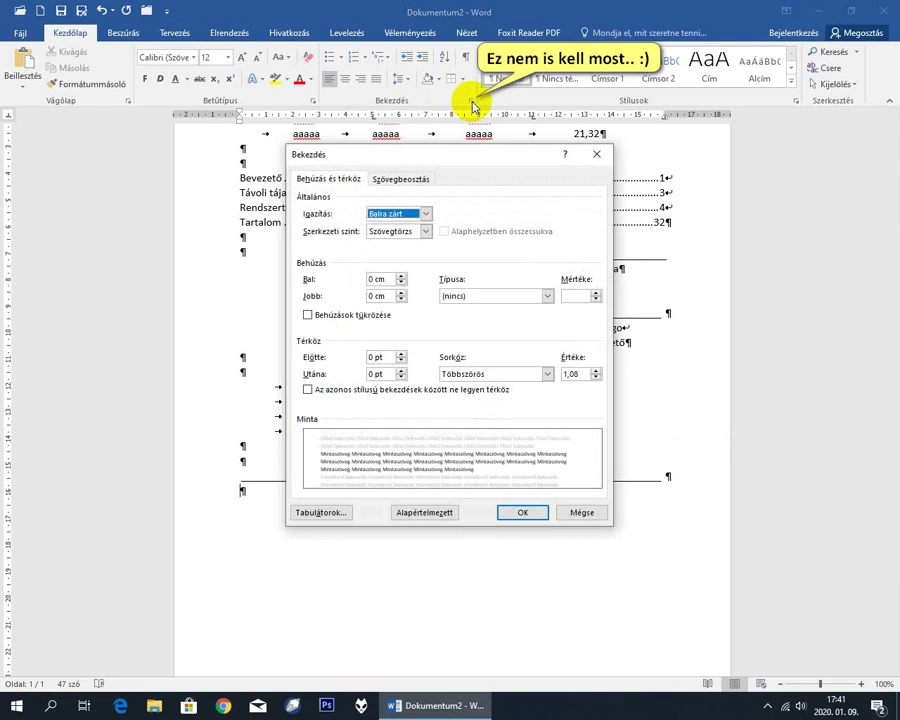
{"action": "key", "text": "Escape"}
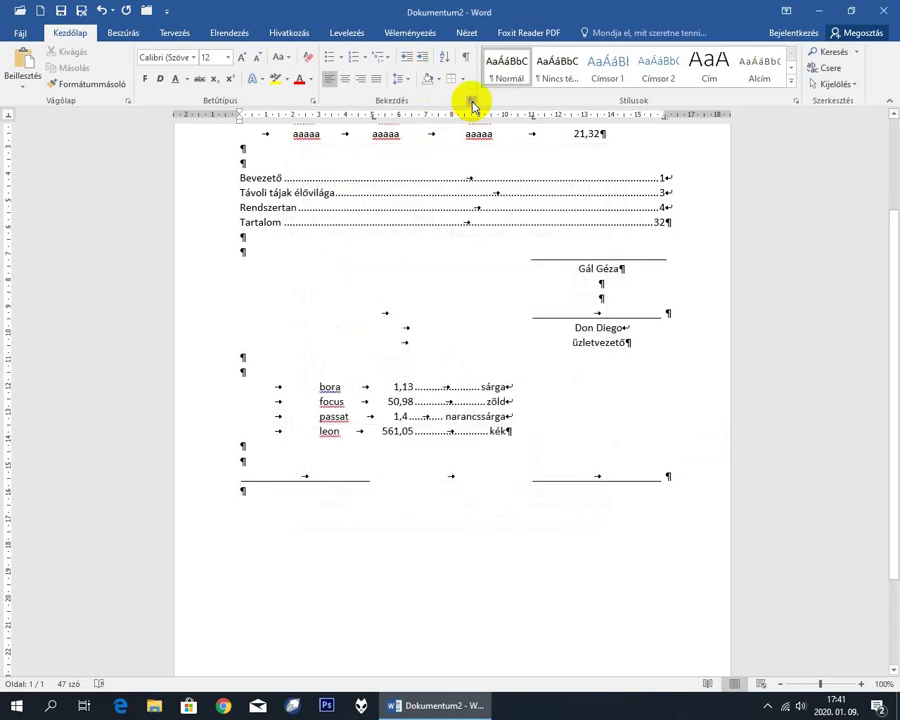
{"action": "left_click_drag", "start_coordinate": [371, 117], "coordinate": [374, 143]}
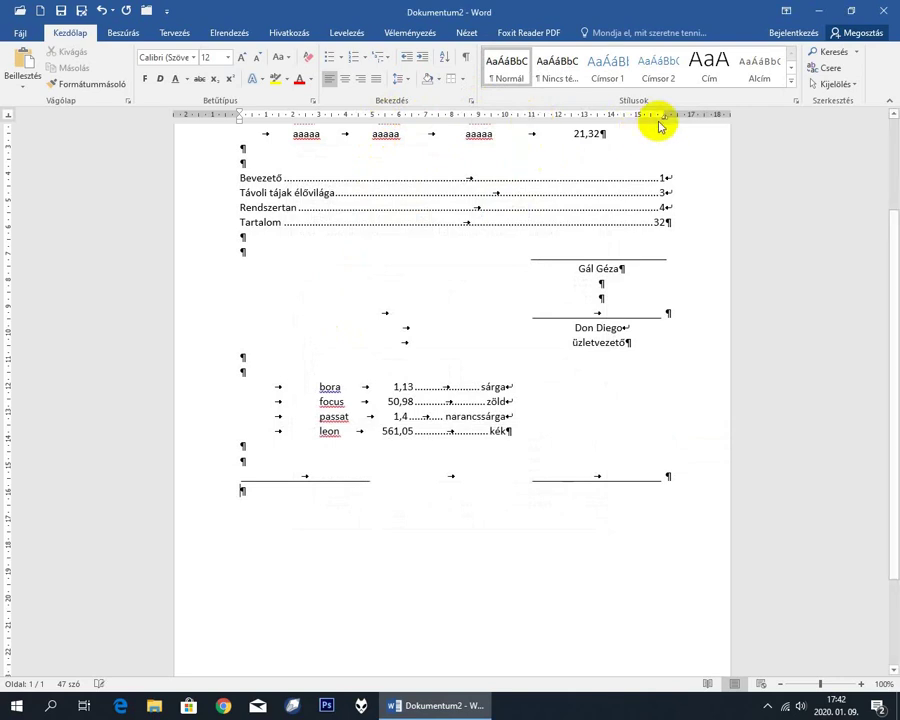
{"action": "scroll", "coordinate": [526, 281], "scroll_direction": "down", "scroll_amount": 3}
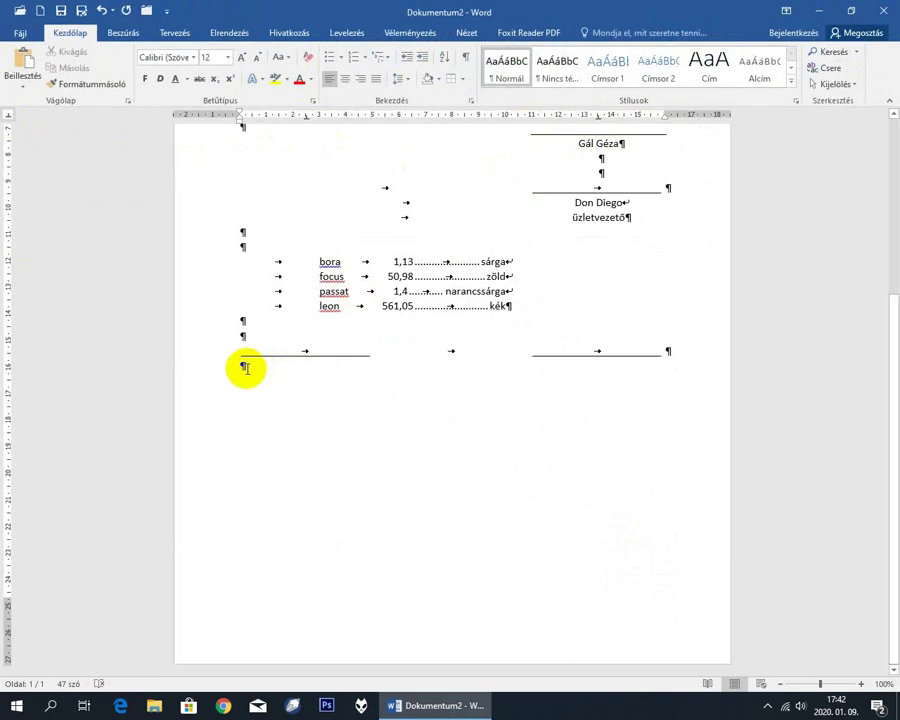
Step: Label the signature lines Eladó on the left and Vevő on the right, then add blank lines
{"action": "key", "text": "Tab"}
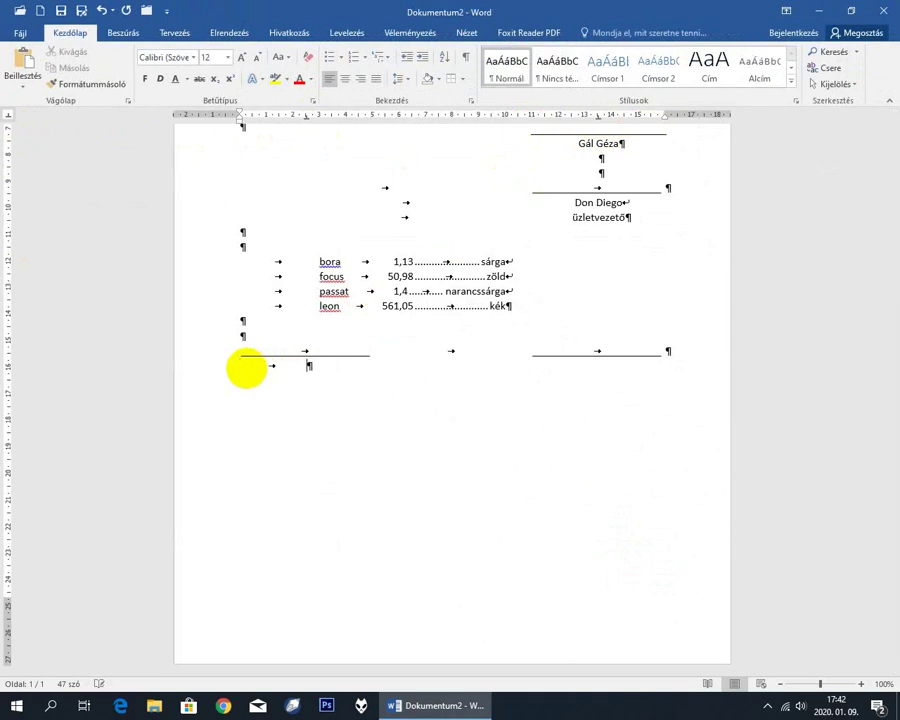
{"action": "type", "text": "Eladó"}
{"action": "key", "text": "Tab"}
{"action": "type", "text": "Vevő"}
{"action": "key", "text": "Return"}
{"action": "key", "text": "Return"}
{"action": "key", "text": "Return"}
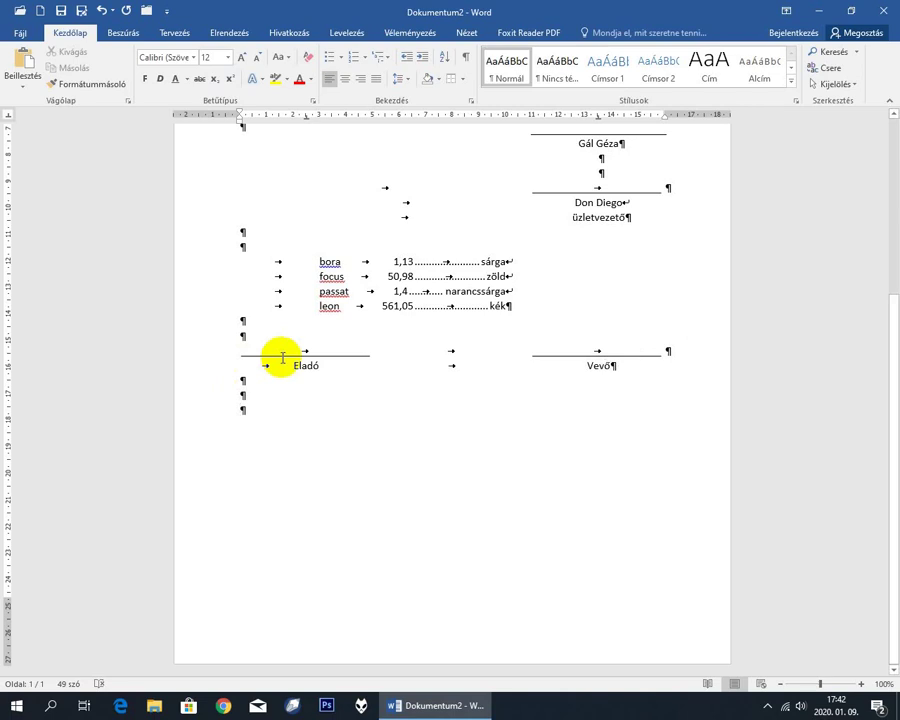
Step: Replace the line's tabs with right-aligned stops at 11 cm and 16 cm, the 16 cm one underlined
{"action": "left_click", "coordinate": [470, 101]}
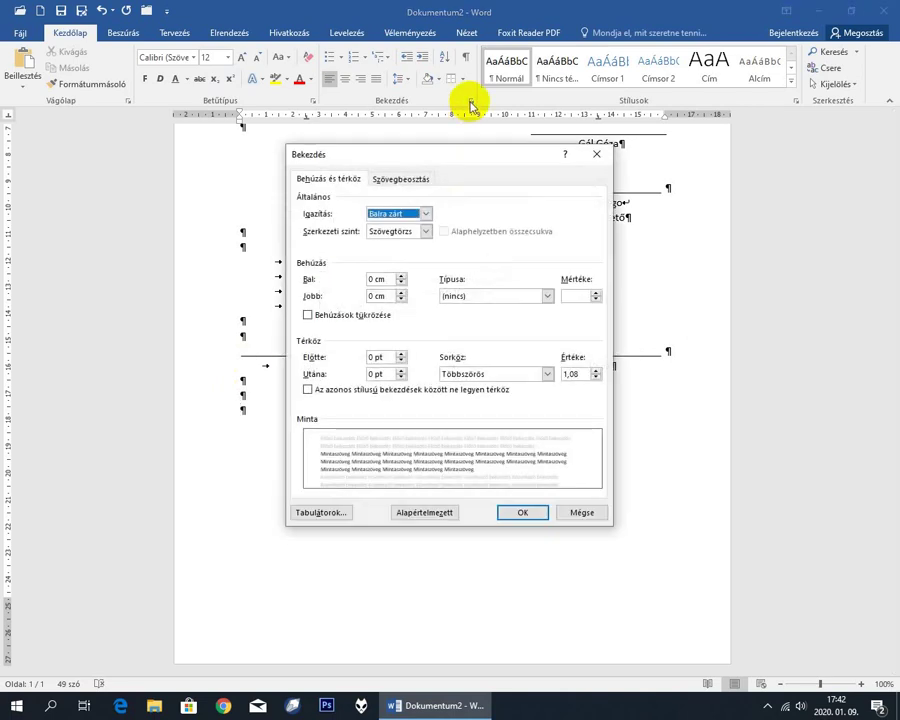
{"action": "left_click", "coordinate": [330, 508]}
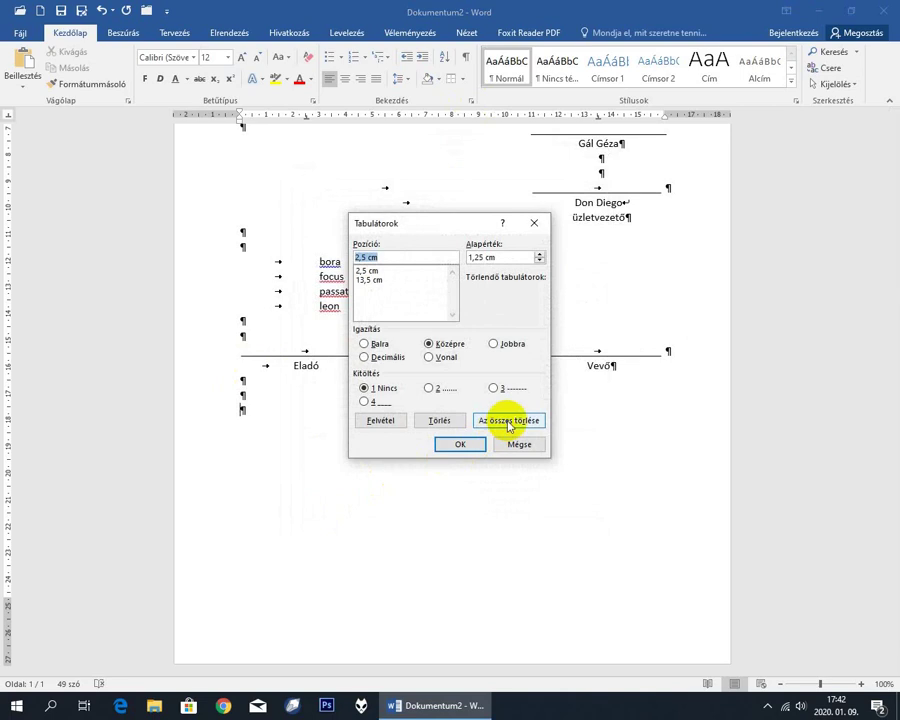
{"action": "left_click", "coordinate": [521, 426]}
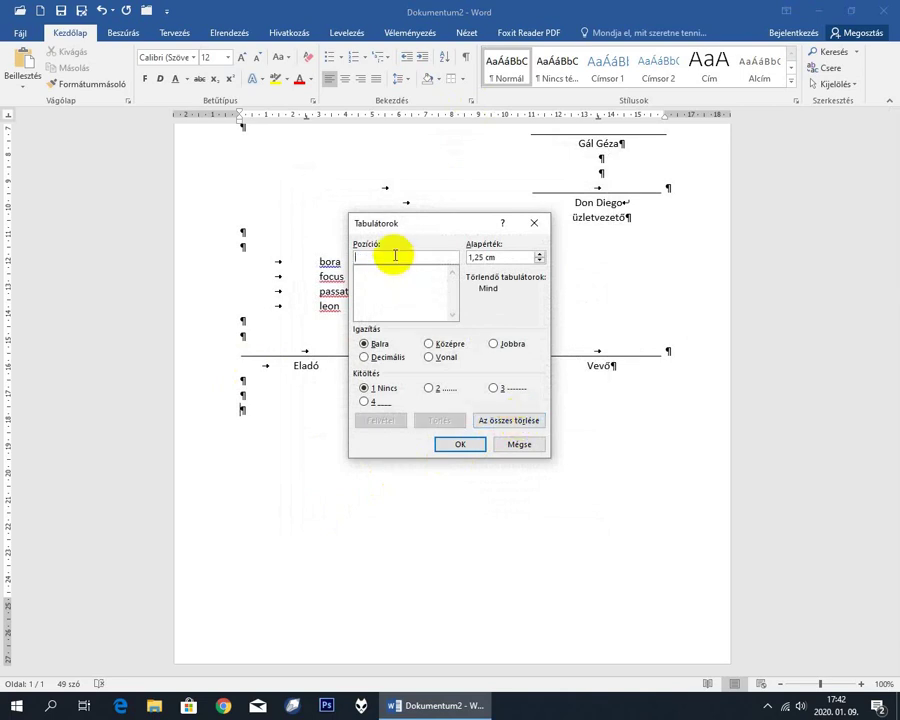
{"action": "type", "text": "11"}
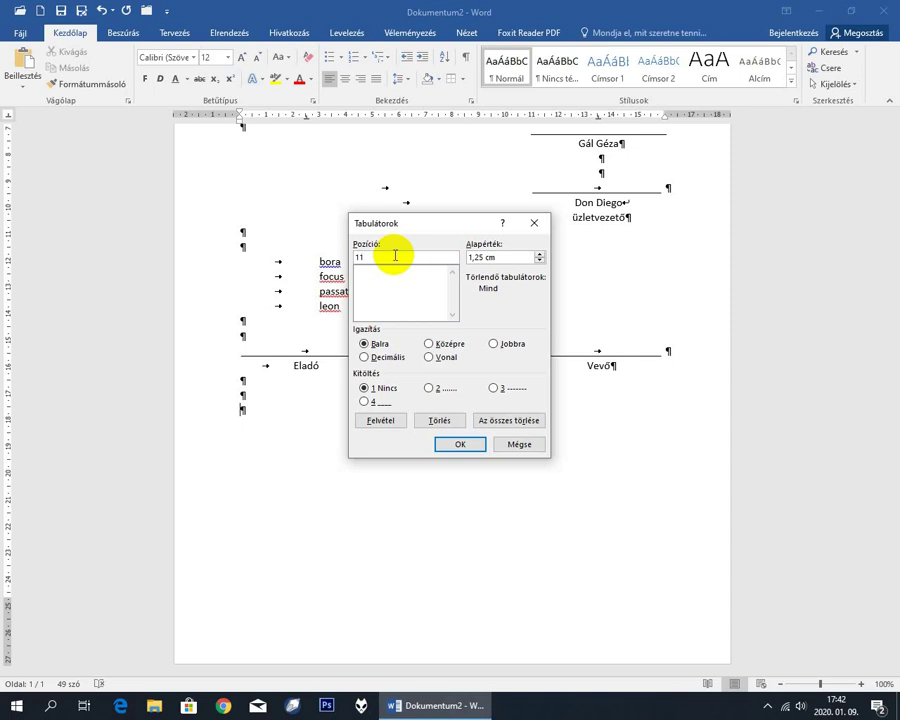
{"action": "left_click", "coordinate": [493, 345]}
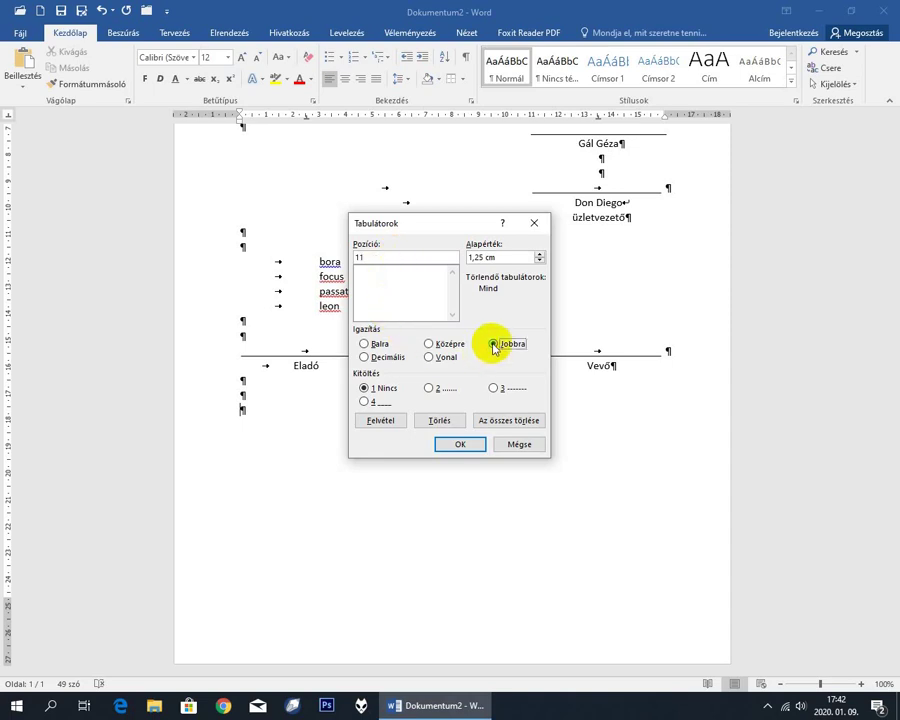
{"action": "left_click", "coordinate": [381, 420]}
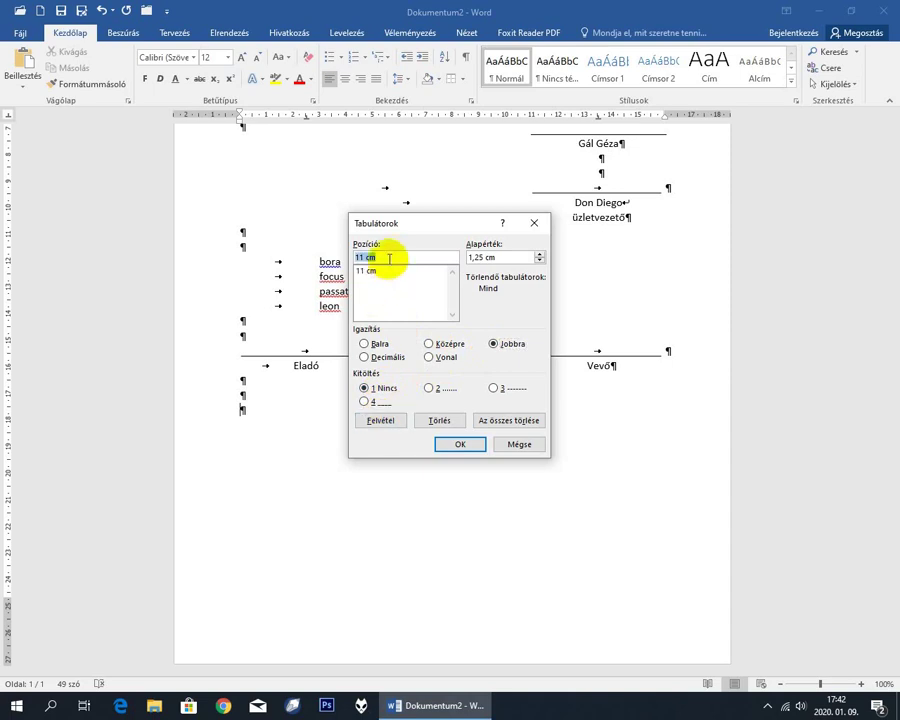
{"action": "type", "text": "16"}
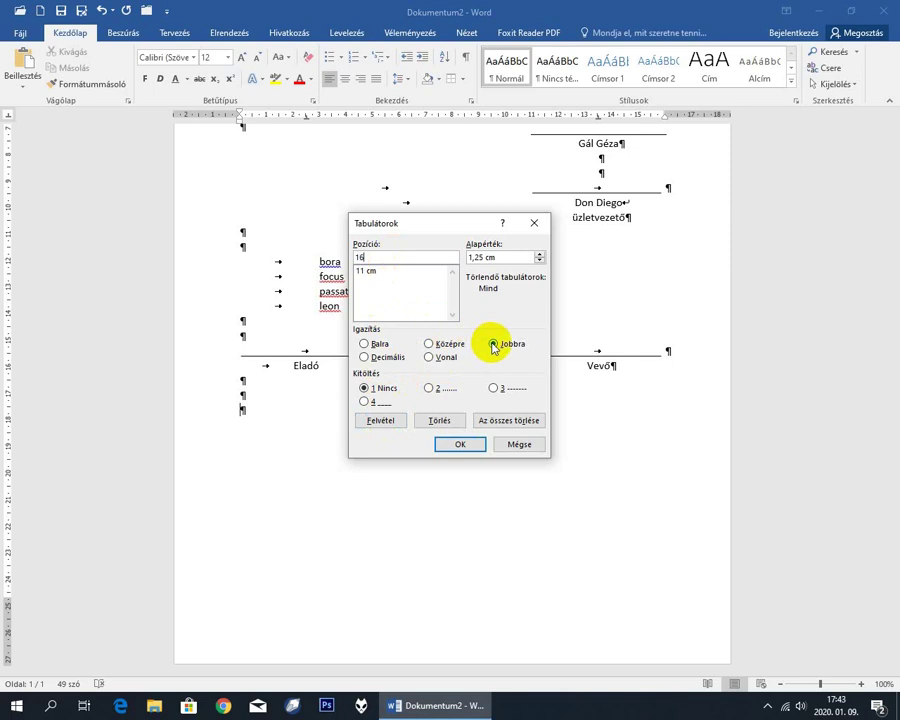
{"action": "left_click", "coordinate": [364, 401]}
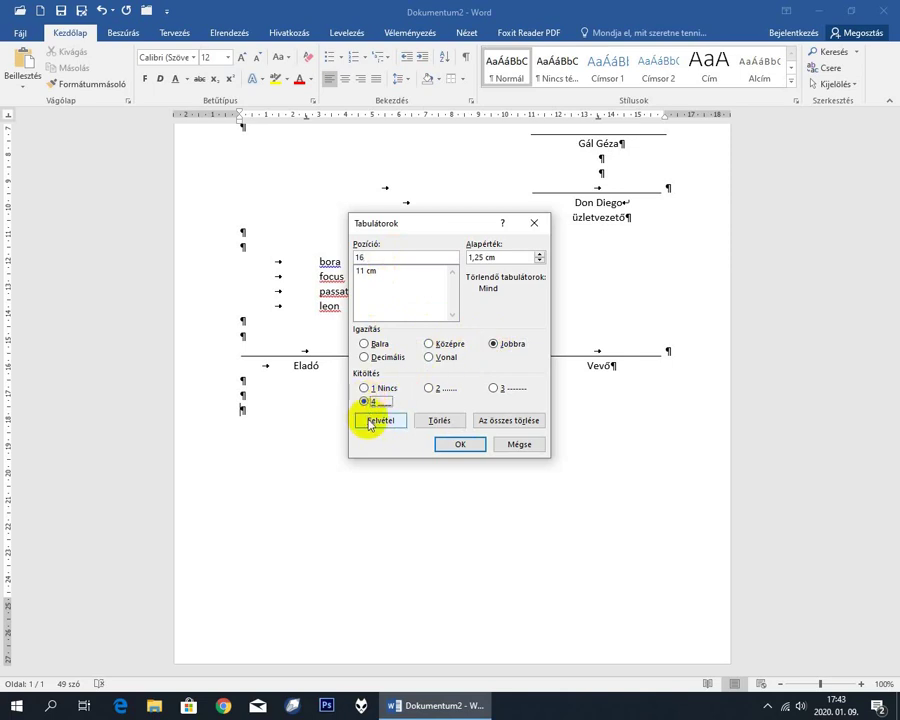
{"action": "left_click", "coordinate": [370, 424]}
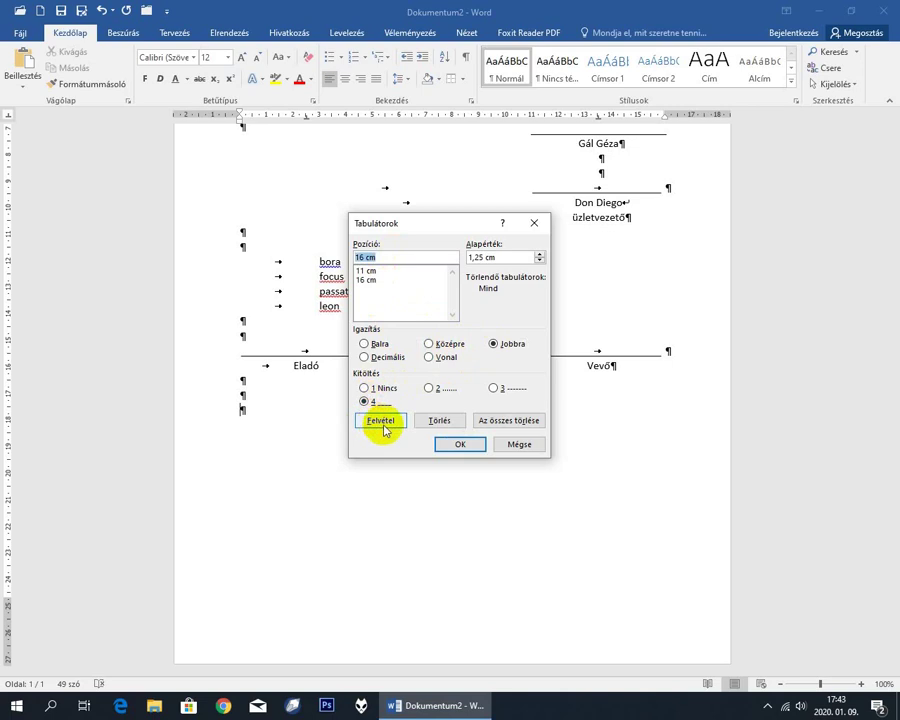
{"action": "left_click", "coordinate": [450, 445]}
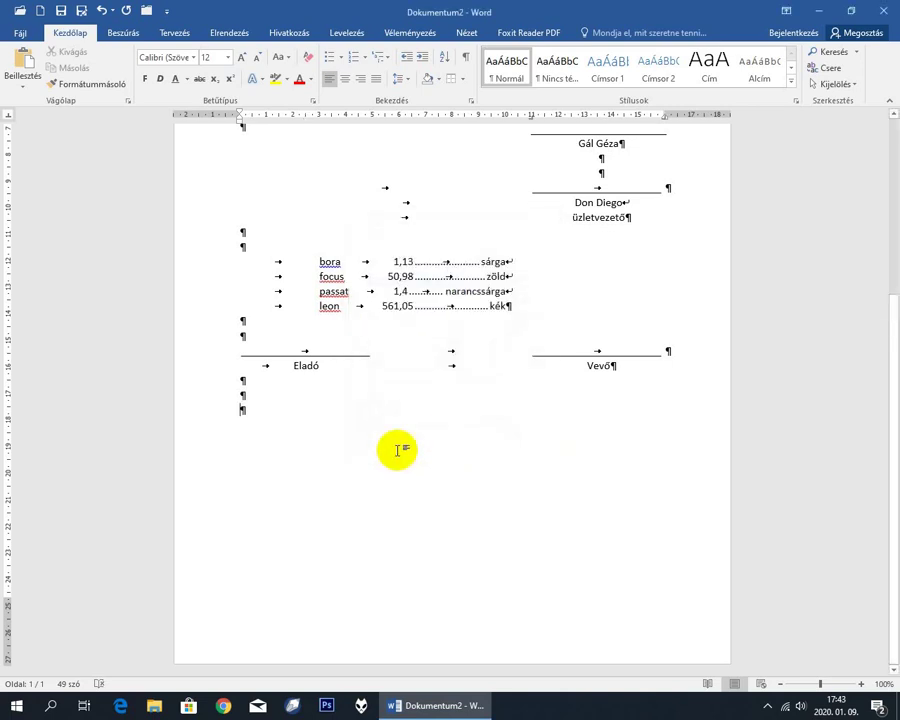
Step: Type Tisztelettel: at the 11 cm stop followed by an underline out to 16 cm
{"action": "key", "text": "Tab"}
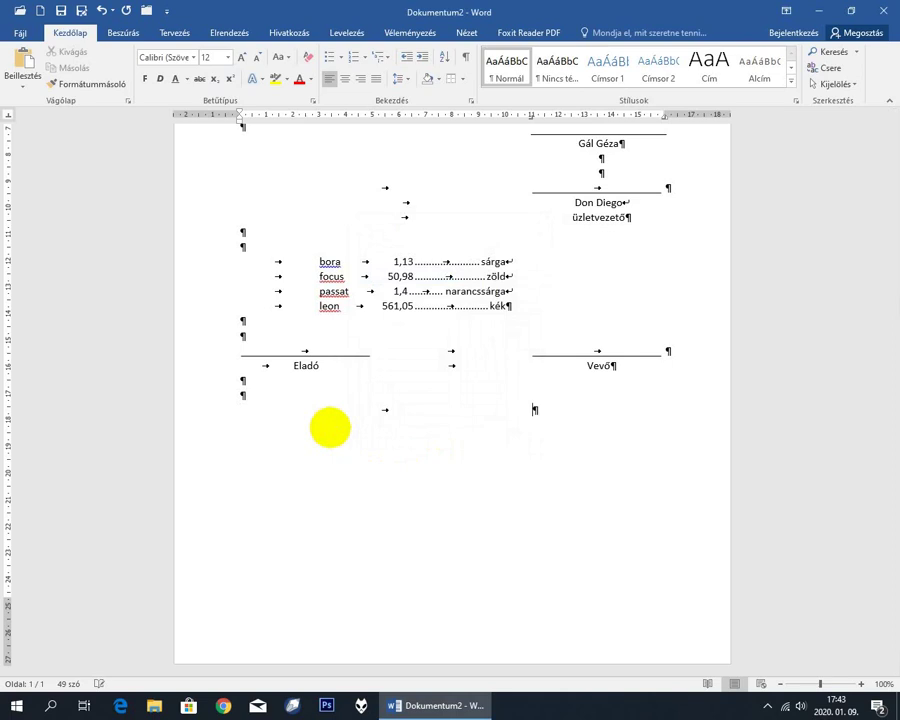
{"action": "type", "text": "iszte"}
{"action": "type", "text": "lettel"}
{"action": "type", "text": ":"}
{"action": "key", "text": "Tab"}
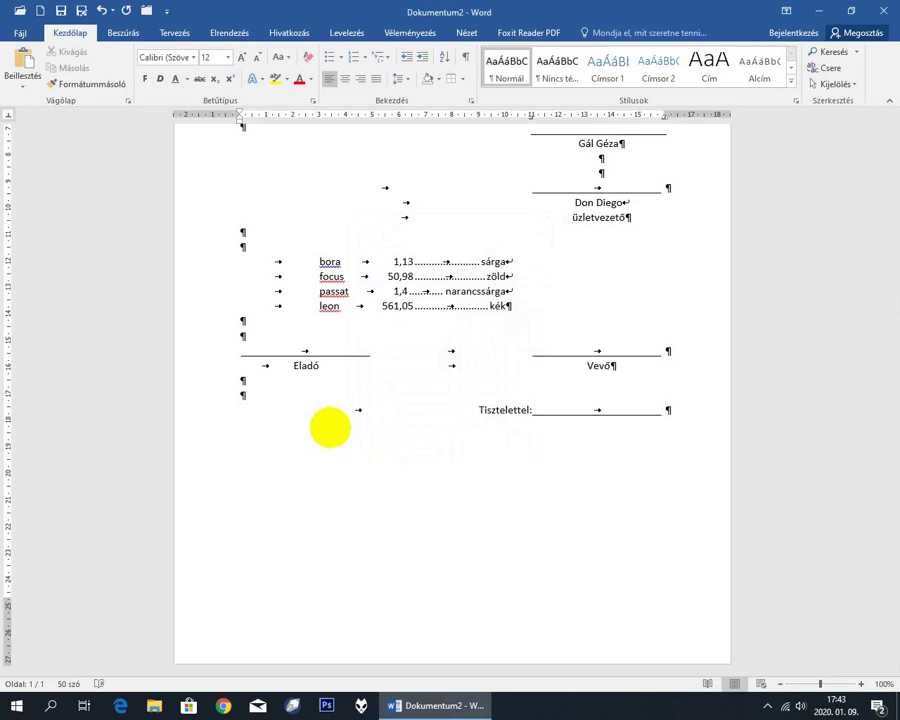
{"action": "key", "text": "Return"}
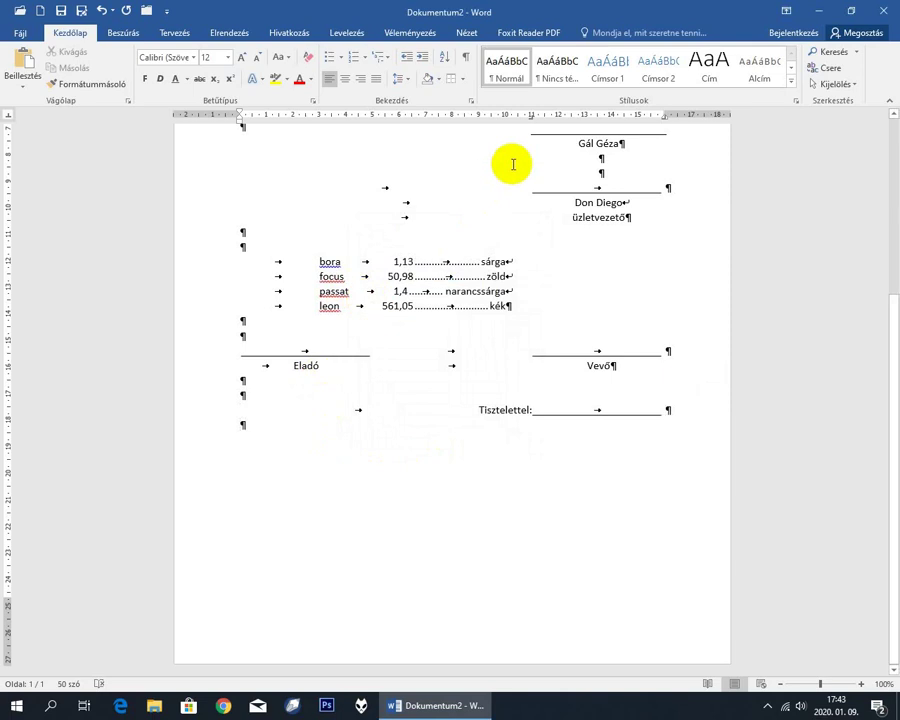
Step: Set a centred tab stop near 13.5 cm and enter the signer's first name beneath the line
{"action": "left_click_drag", "start_coordinate": [535, 122], "coordinate": [667, 122]}
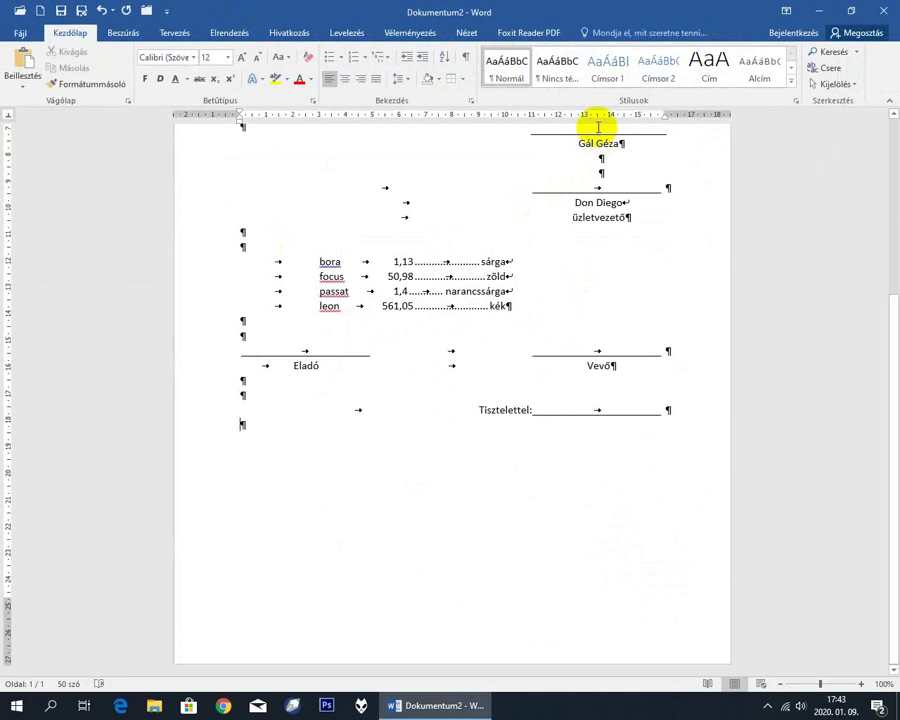
{"action": "left_click", "coordinate": [598, 121]}
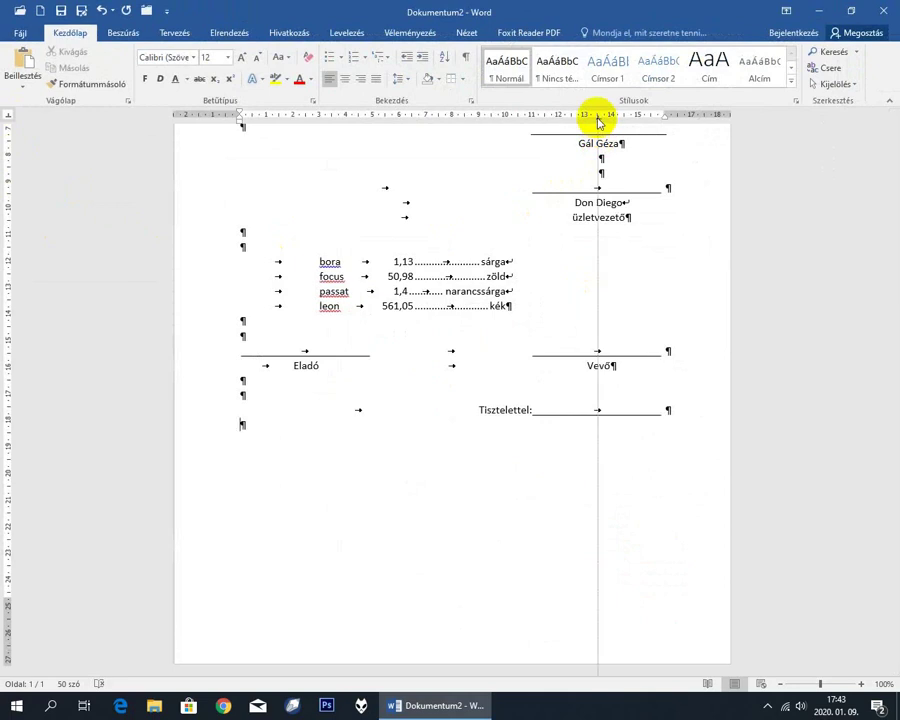
{"action": "key", "text": "Tab"}
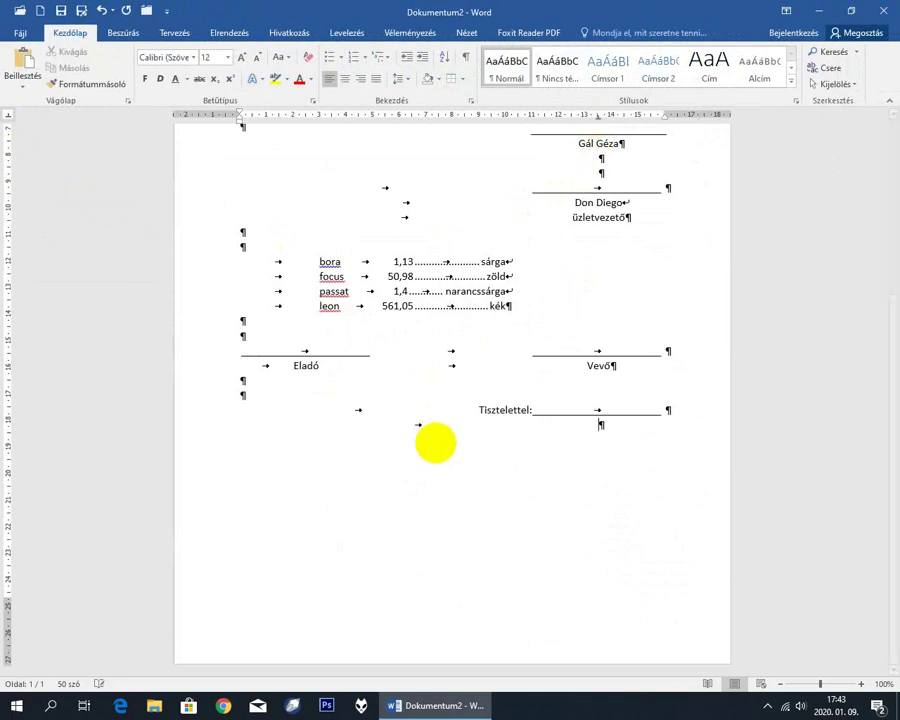
{"action": "type", "text": "Gé"}
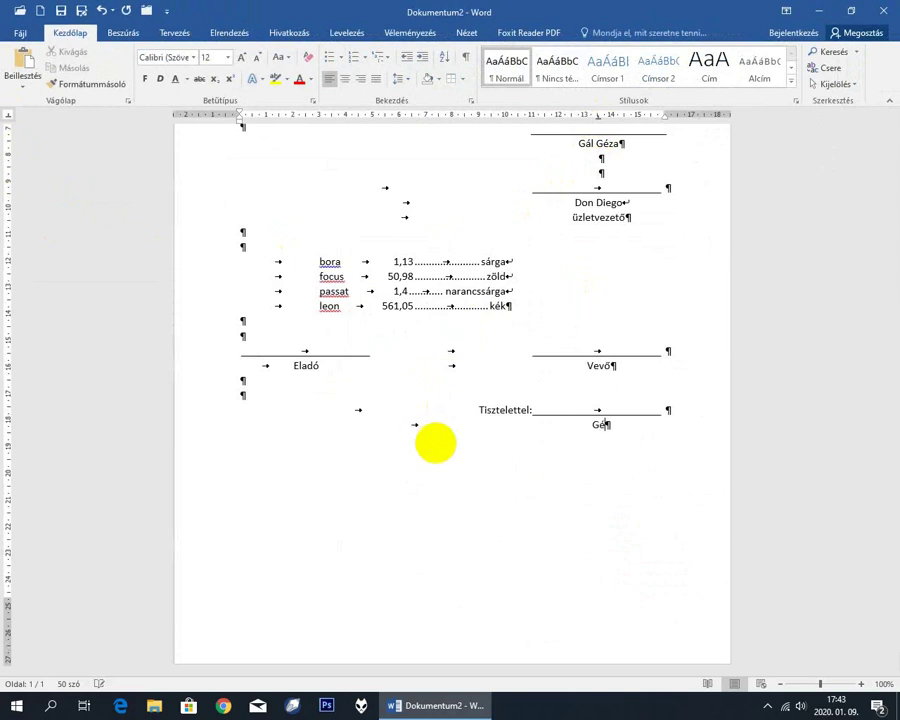
{"action": "type", "text": "za"}
{"action": "scroll", "coordinate": [474, 470], "scroll_direction": "up", "scroll_amount": 1}
{"action": "scroll", "coordinate": [474, 470], "scroll_direction": "up", "scroll_amount": 2}
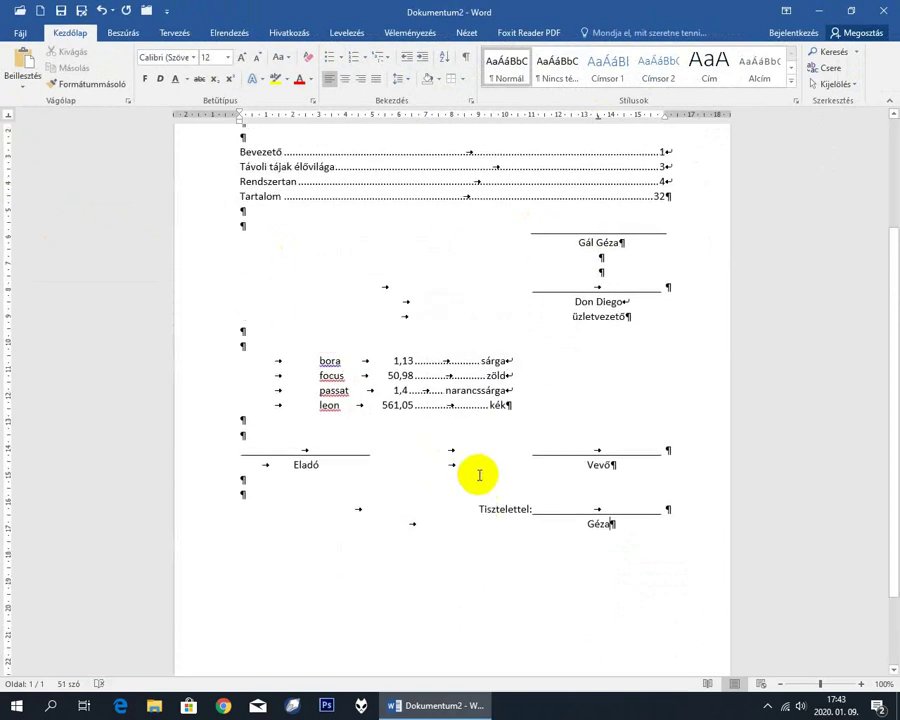
{"action": "scroll", "coordinate": [474, 470], "scroll_direction": "up", "scroll_amount": 2}
{"action": "scroll", "coordinate": [479, 475], "scroll_direction": "up", "scroll_amount": 1}
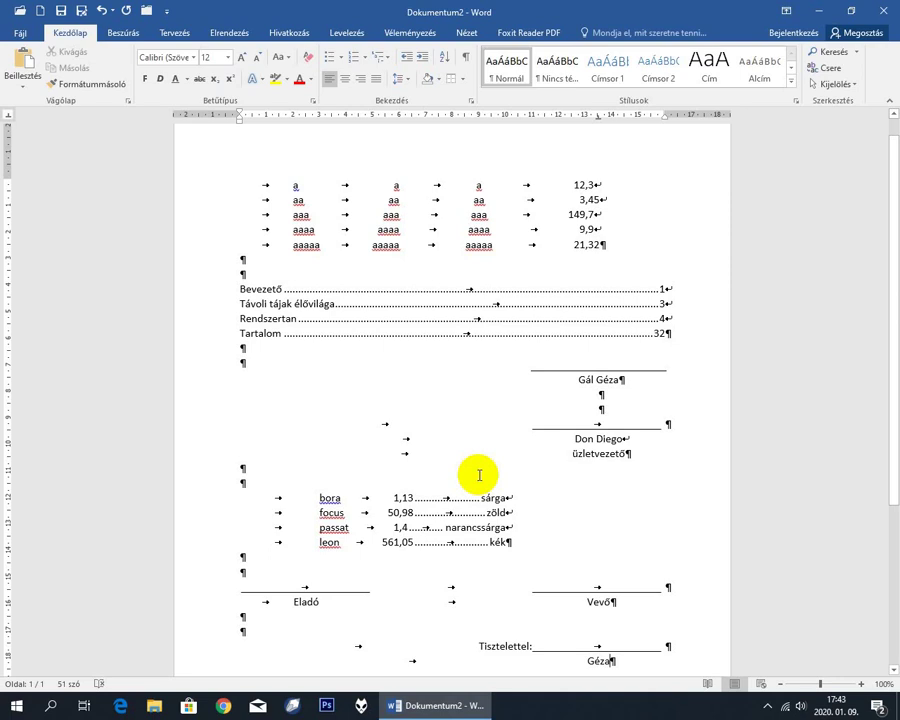
{"action": "key", "text": "ctrl+y"}
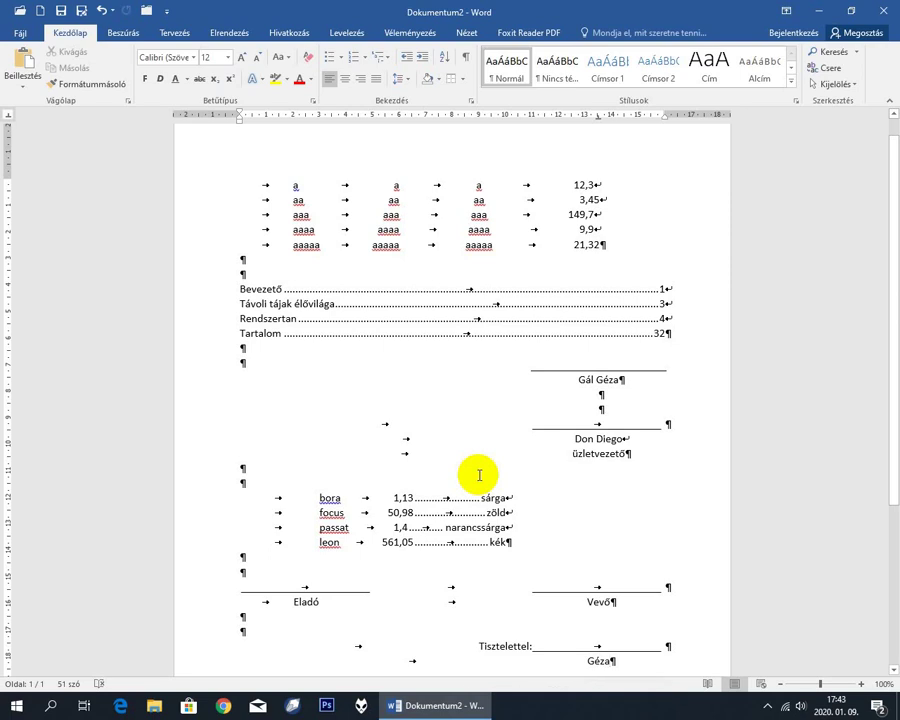